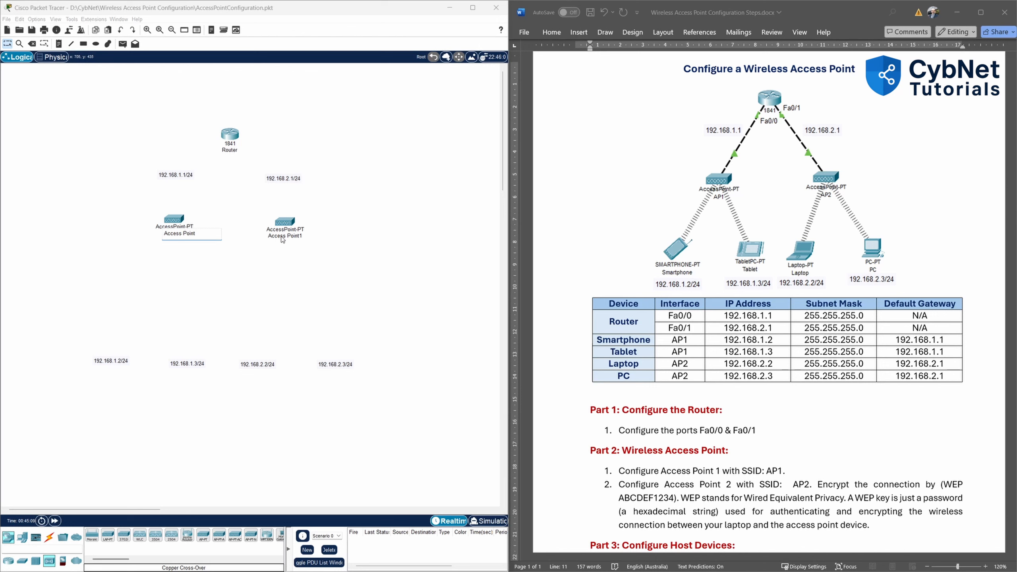
Rename the two access points AP1 and AP2, dismissing the duplicate-name warning.
left_click(301, 236)
key("BackSpace")
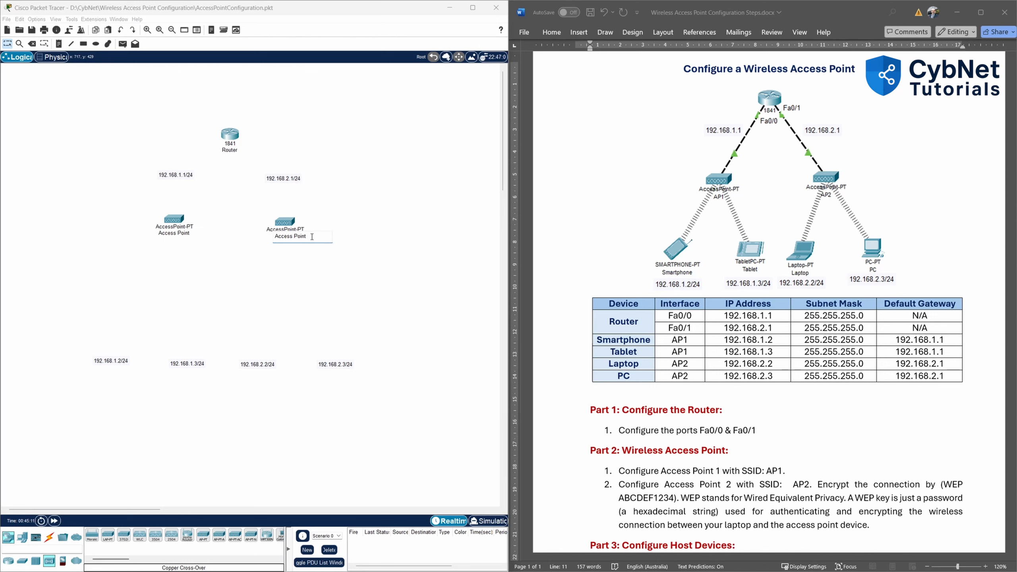
key("Return")
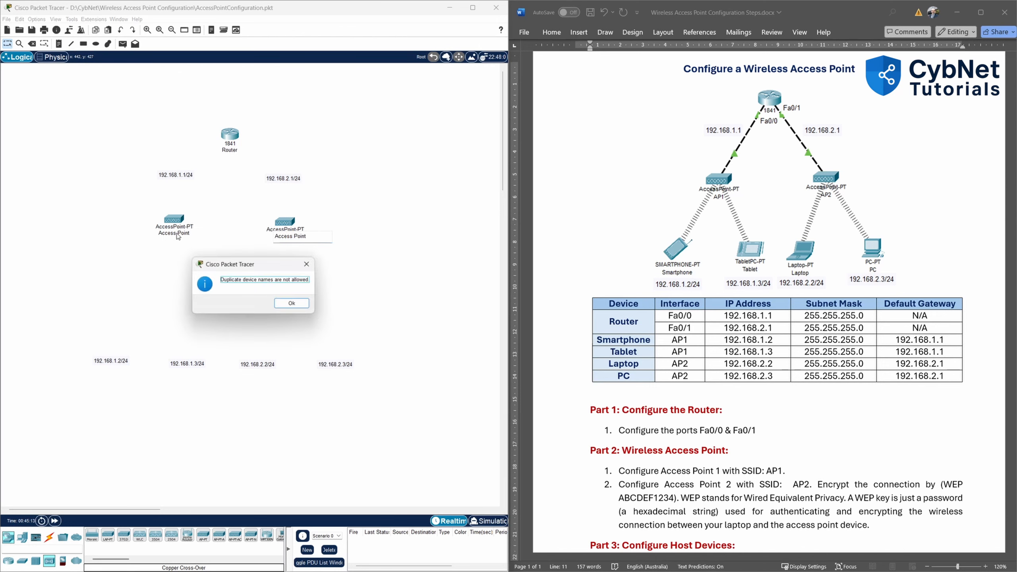
left_click(310, 265)
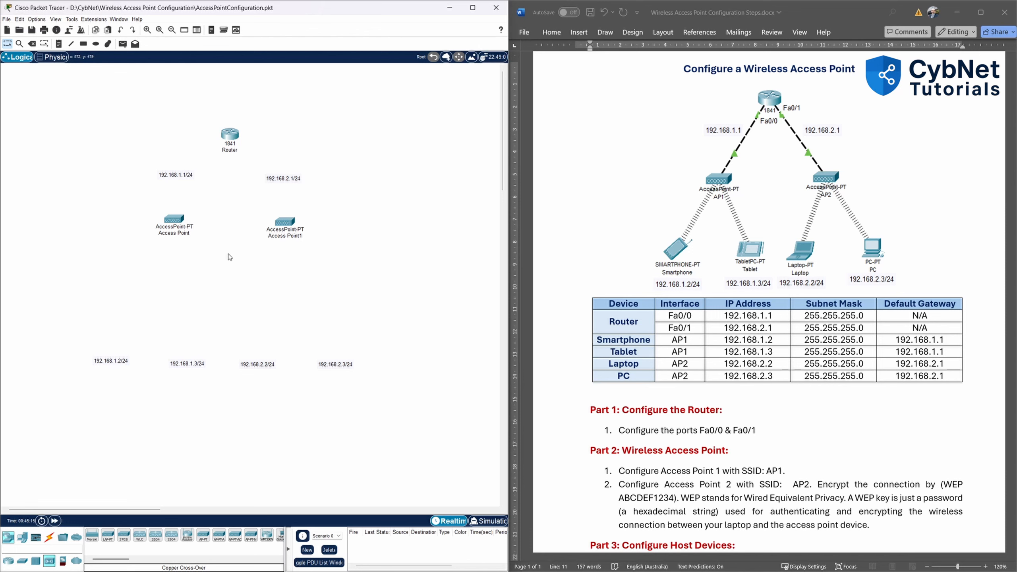
left_click(182, 237)
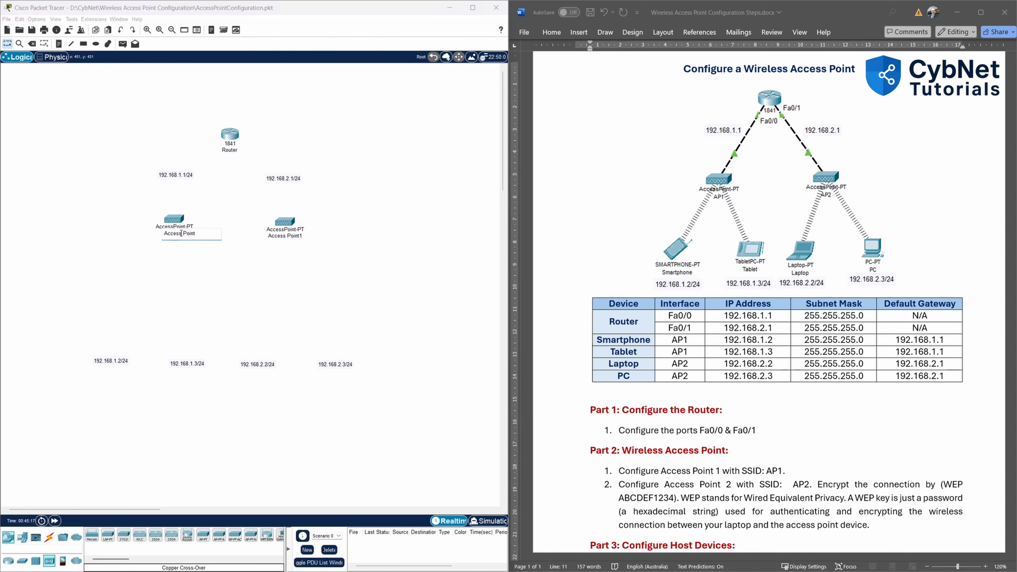
left_click_drag(164, 233, 195, 234)
type("AP1")
left_click(285, 237)
triple_click(291, 239)
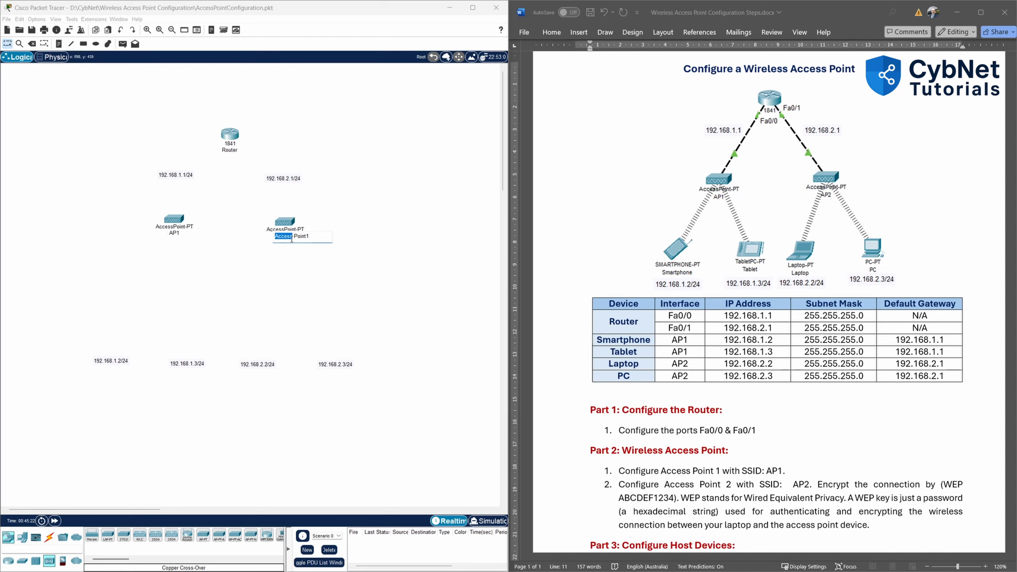
type("AP2")
left_click(361, 269)
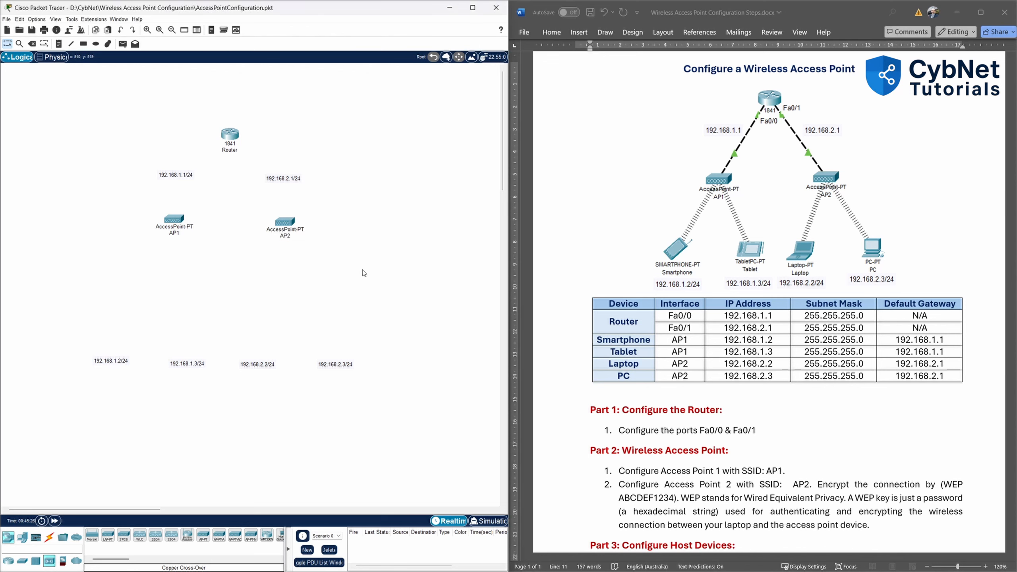
Place a Smartphone, Tablet PC, Laptop and PC from End Devices along the bottom of the canvas.
left_click(21, 540)
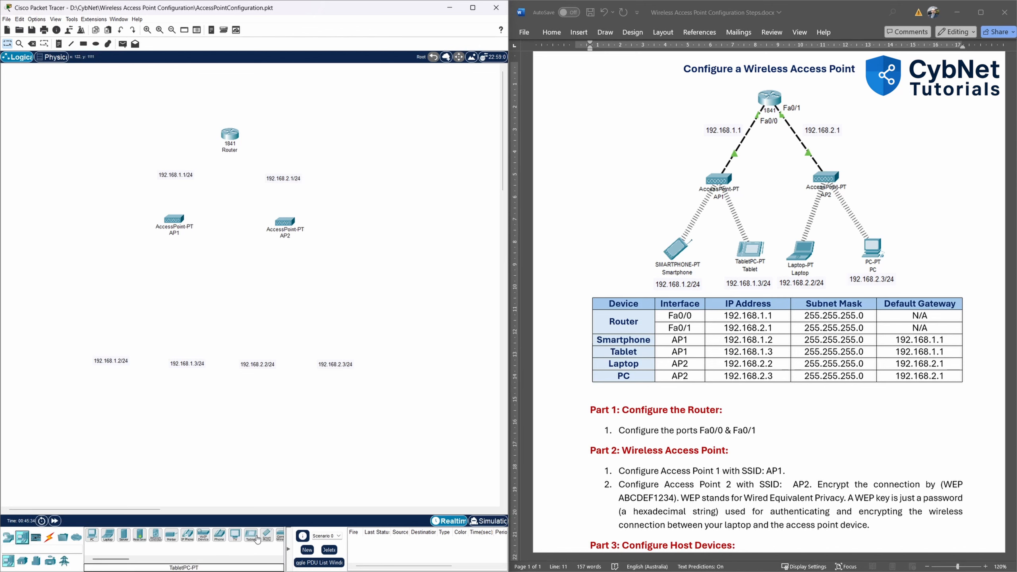
left_click_drag(265, 541, 111, 325)
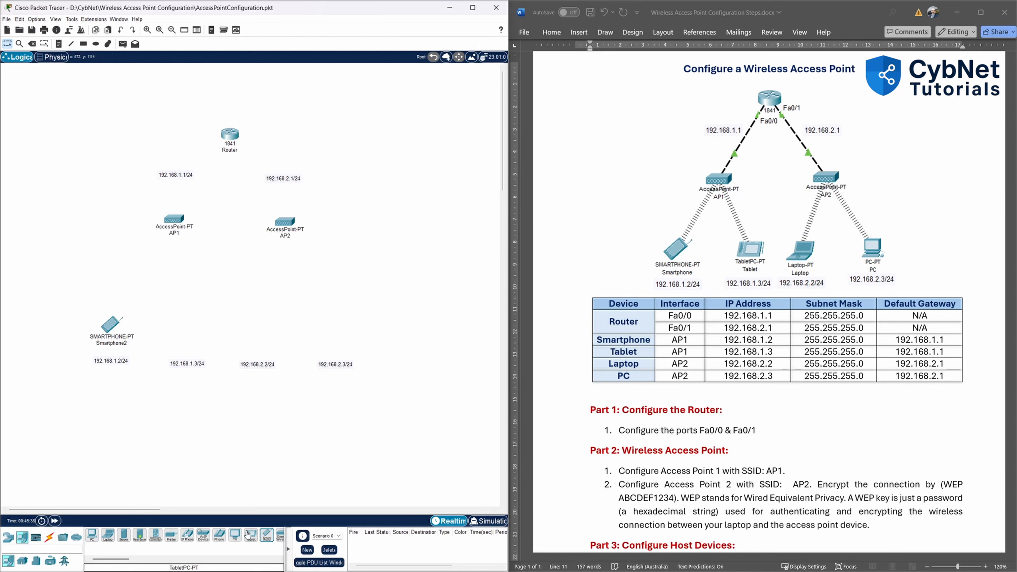
left_click_drag(250, 535, 186, 336)
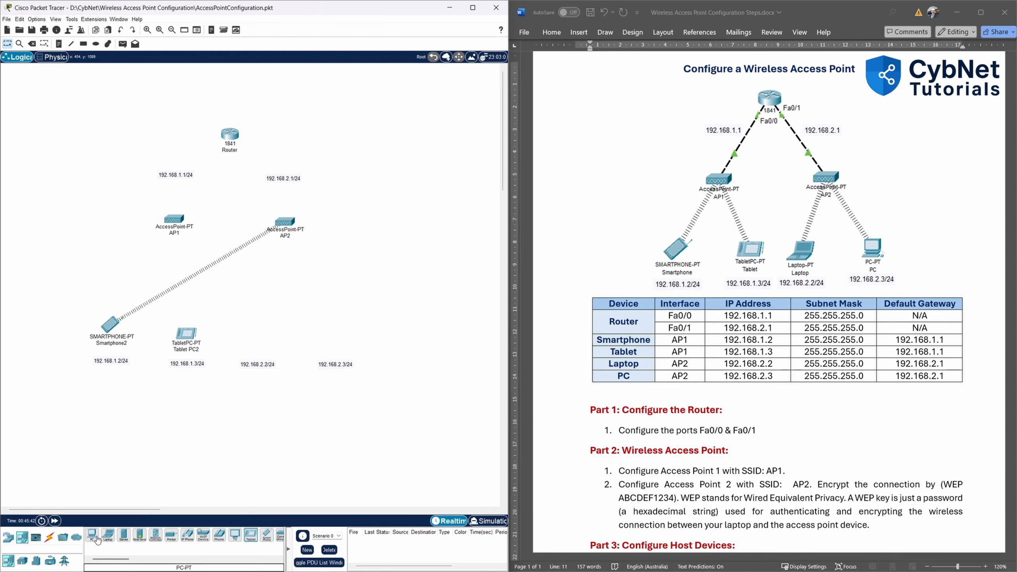
left_click_drag(92, 535, 335, 336)
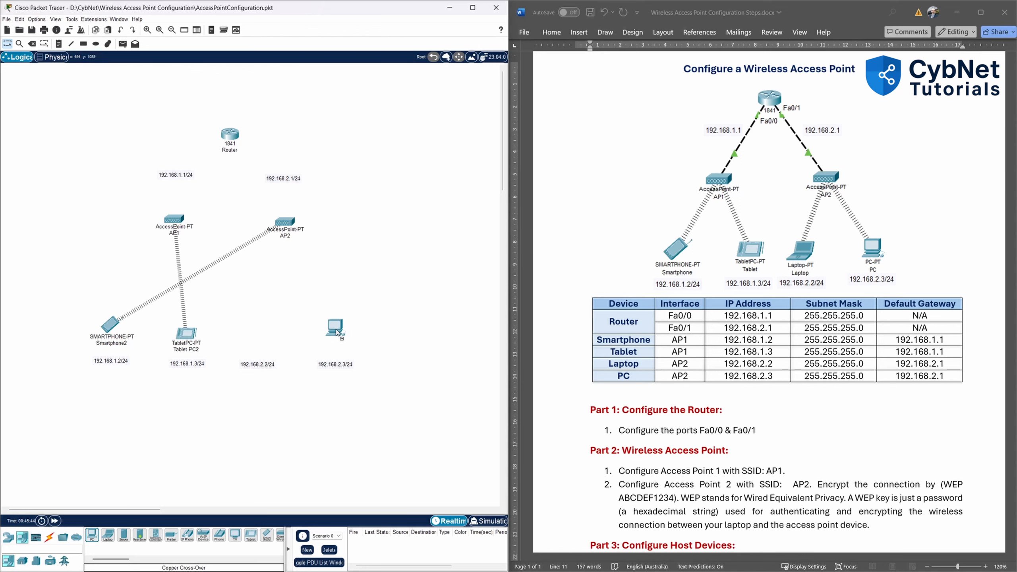
left_click_drag(107, 535, 260, 338)
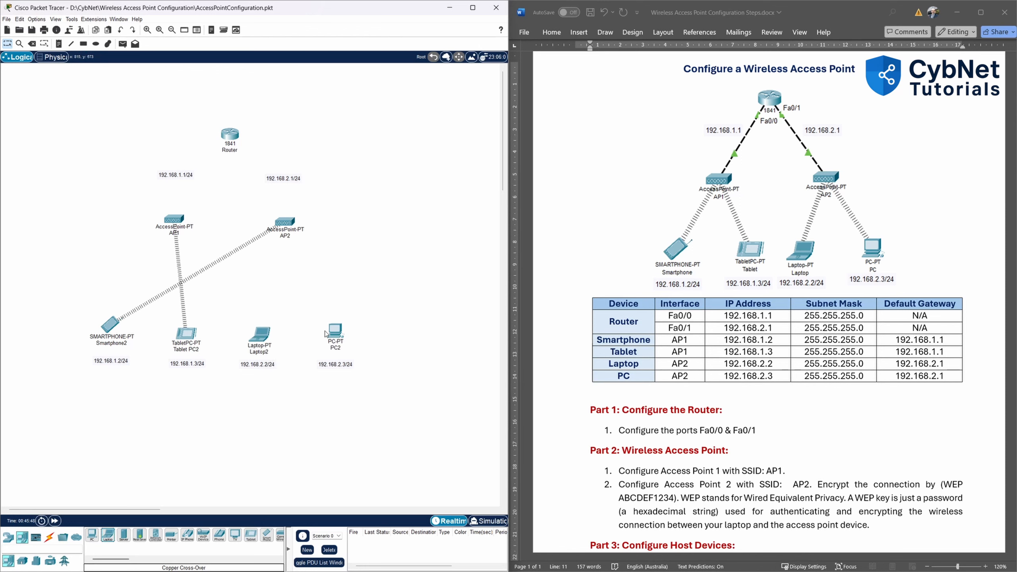
left_click_drag(334, 336, 327, 335)
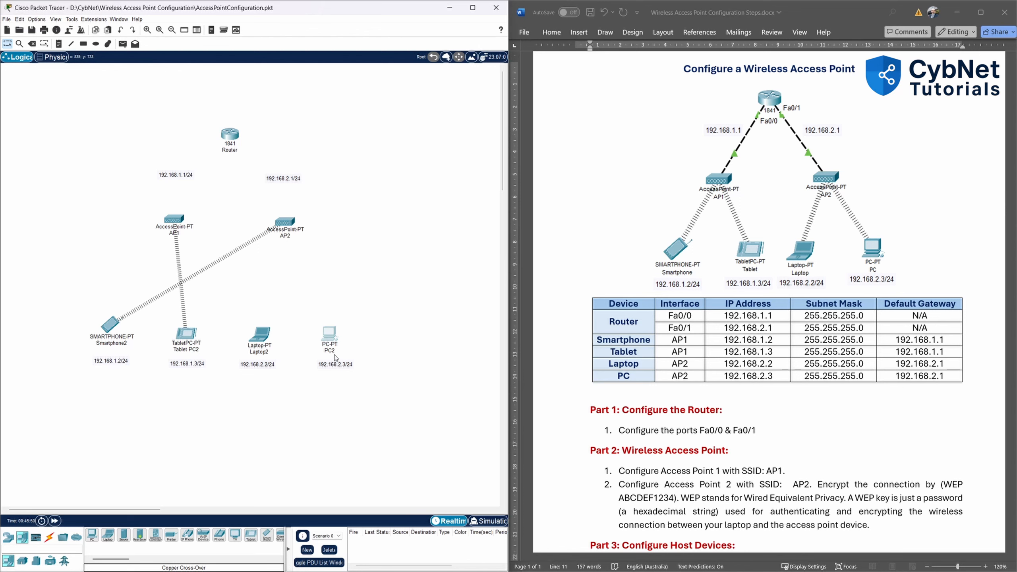
Rename the end devices PC, Laptop, Tablet PC and Smartphone by dropping the trailing 2.
left_click(333, 349)
key("BackSpace")
key("Return")
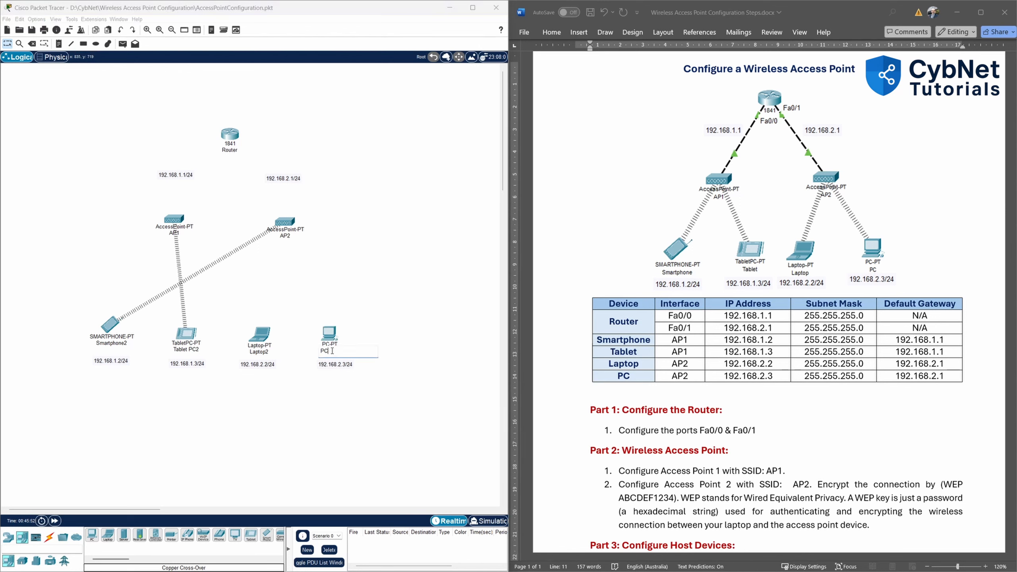
left_click(267, 352)
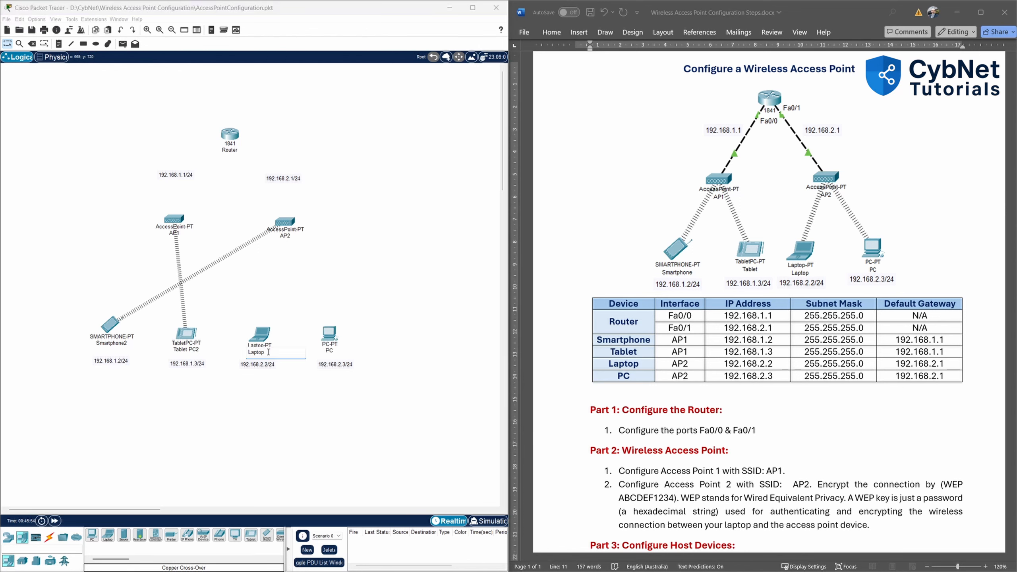
left_click(182, 351)
key("BackSpace")
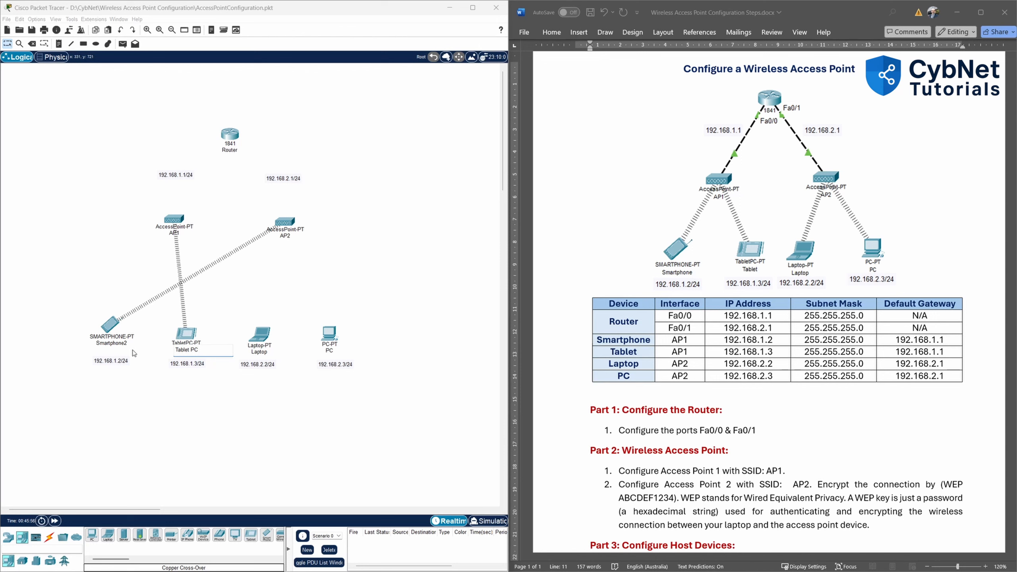
left_click(127, 345)
key("BackSpace")
key("Return")
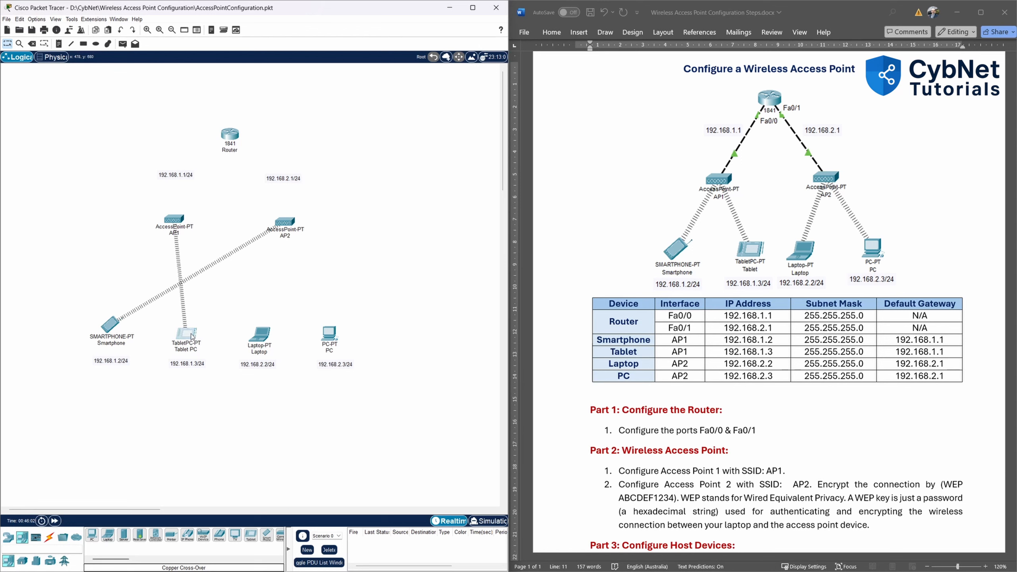
Nudge the tablet, smartphone and PC slightly into alignment.
left_click_drag(192, 337, 193, 333)
left_click_drag(113, 327, 113, 331)
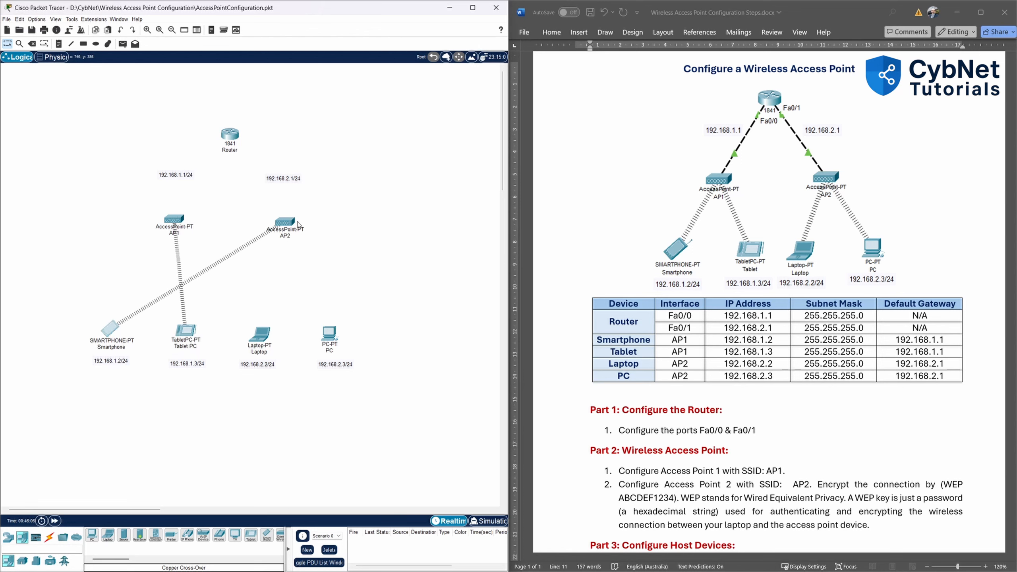
mouse_move(289, 224)
left_click_drag(329, 339, 336, 339)
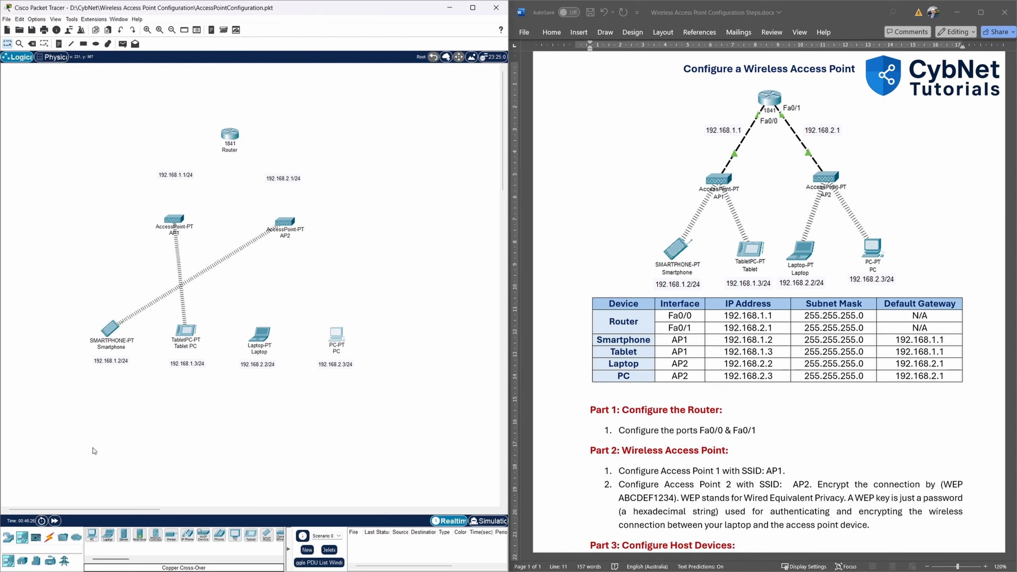
Connect router FastEthernet0/0 to AP1 Port 0 with a copper cross-over cable.
left_click(50, 537)
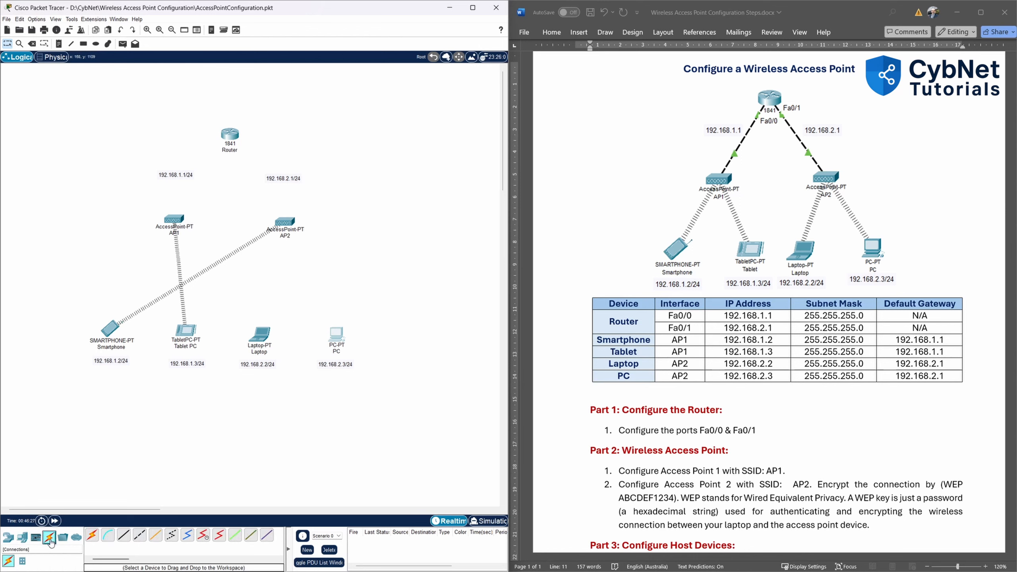
left_click(139, 537)
left_click(233, 138)
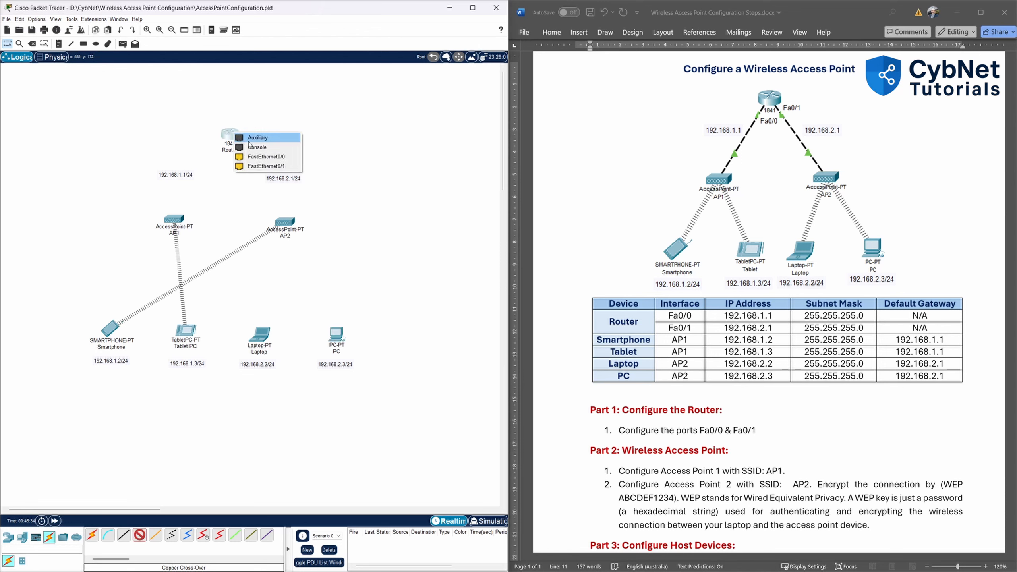
left_click(284, 157)
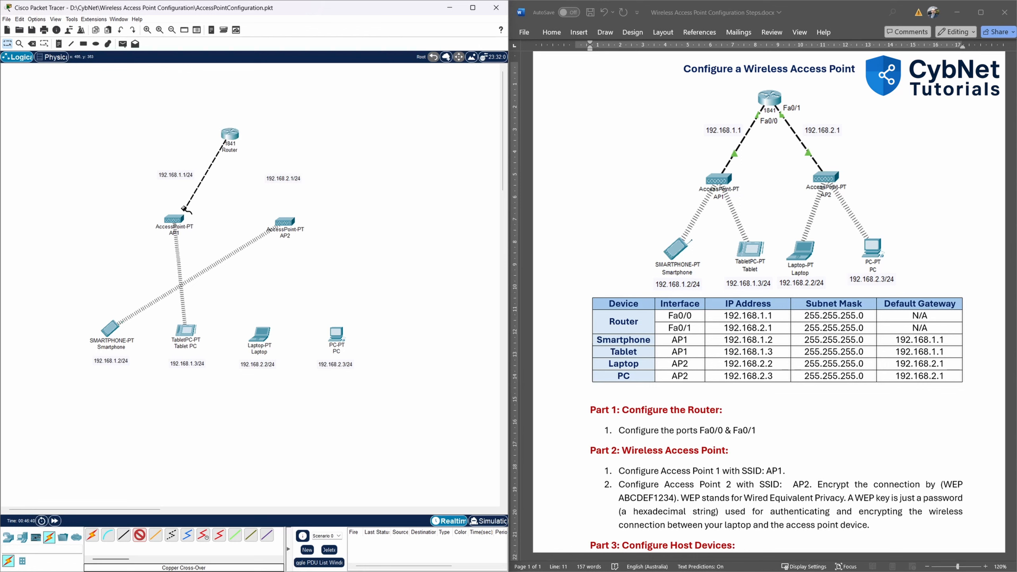
left_click(171, 220)
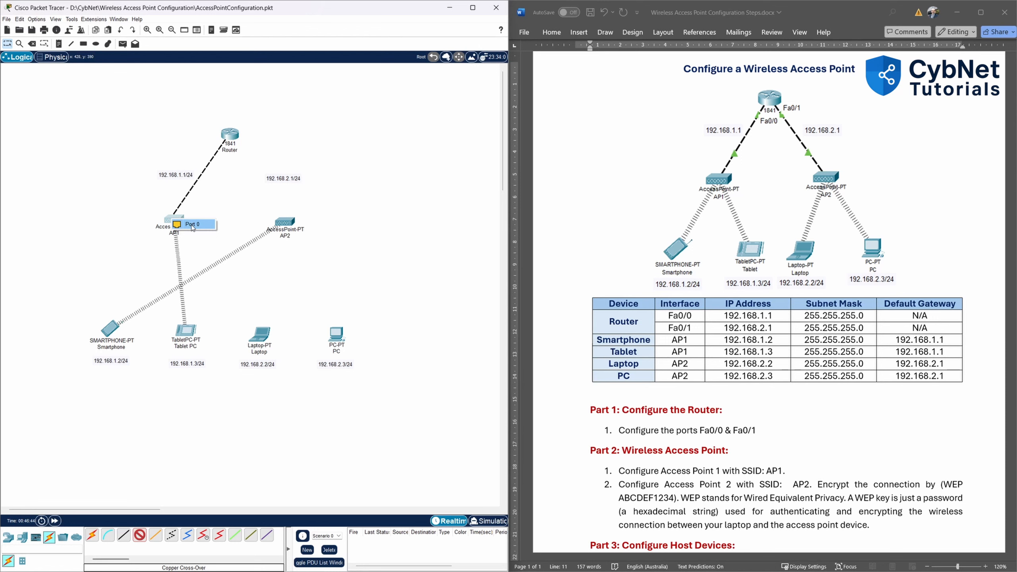
left_click(192, 226)
Connect router FastEthernet0/1 to AP2 Port 0 with a second copper cross-over cable.
left_click(137, 534)
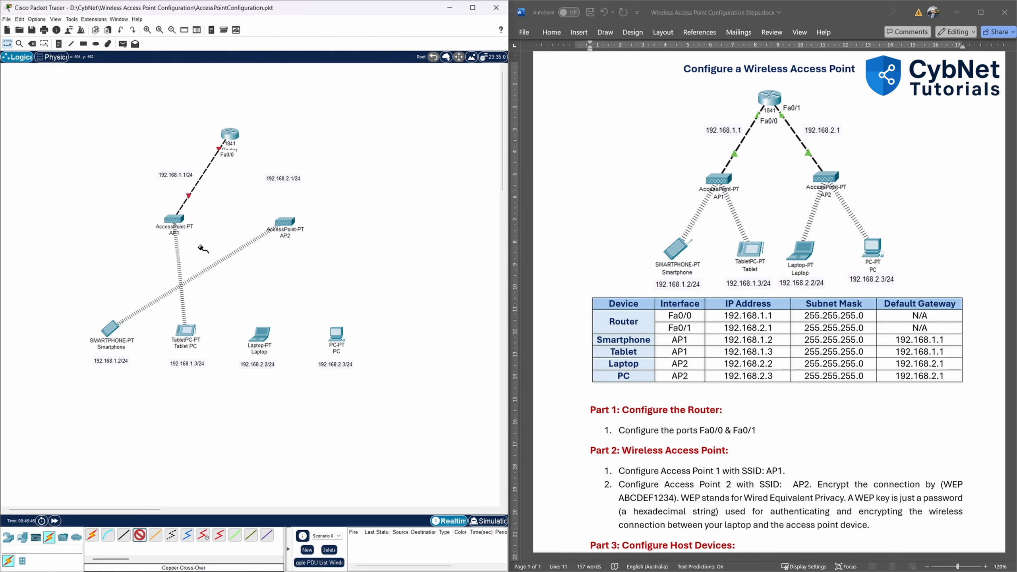
left_click(231, 136)
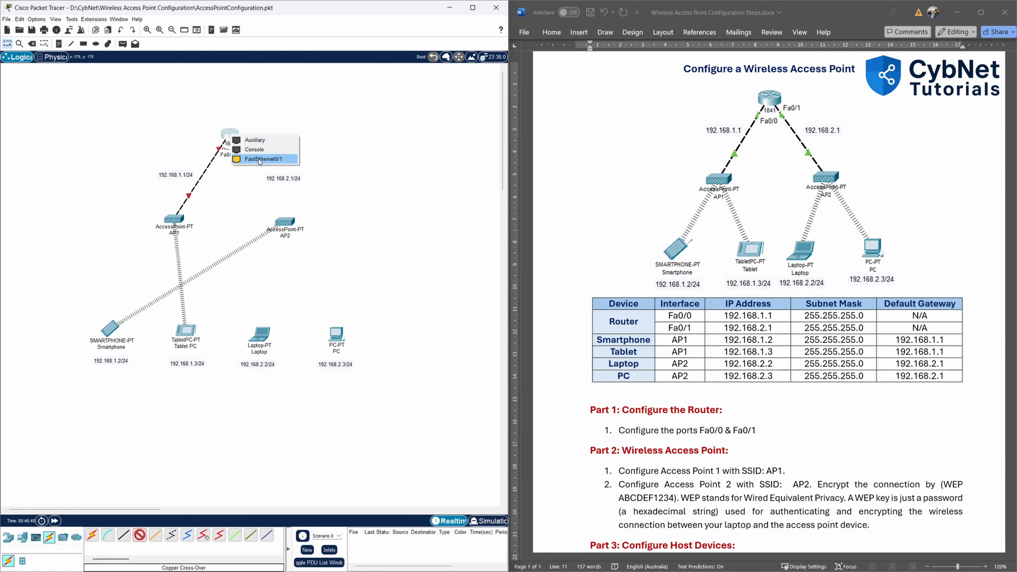
left_click(293, 159)
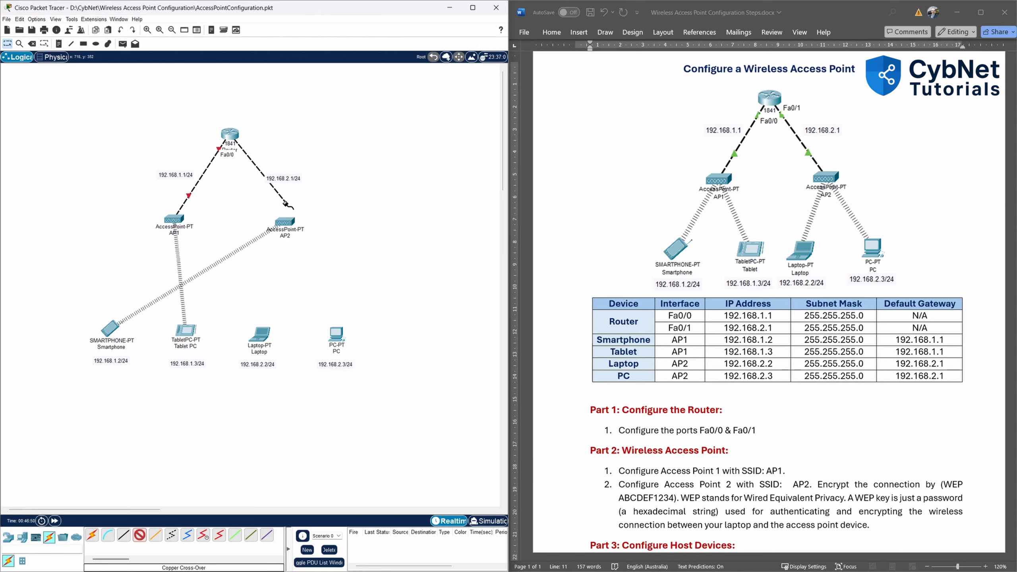
left_click(287, 221)
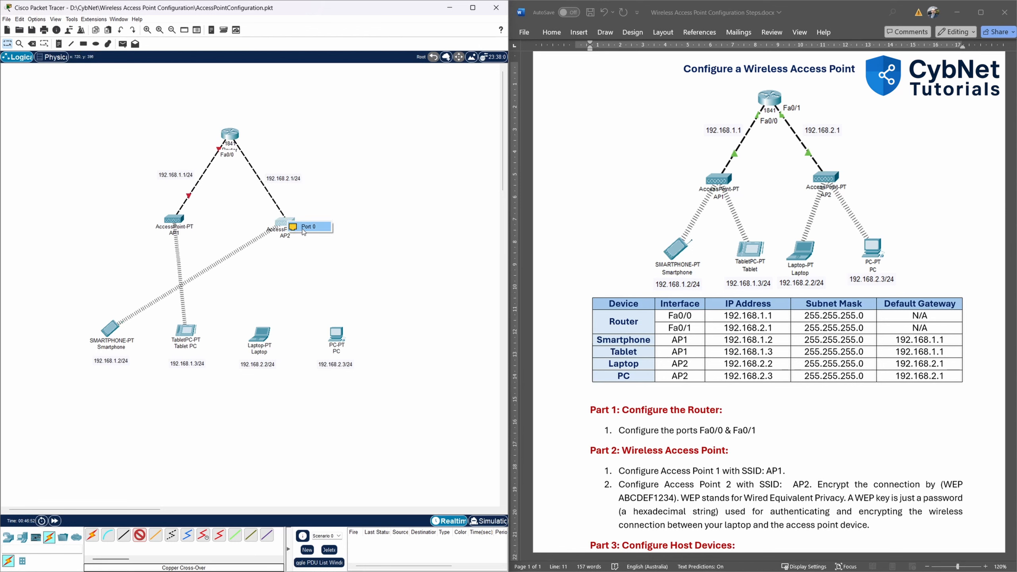
left_click(302, 229)
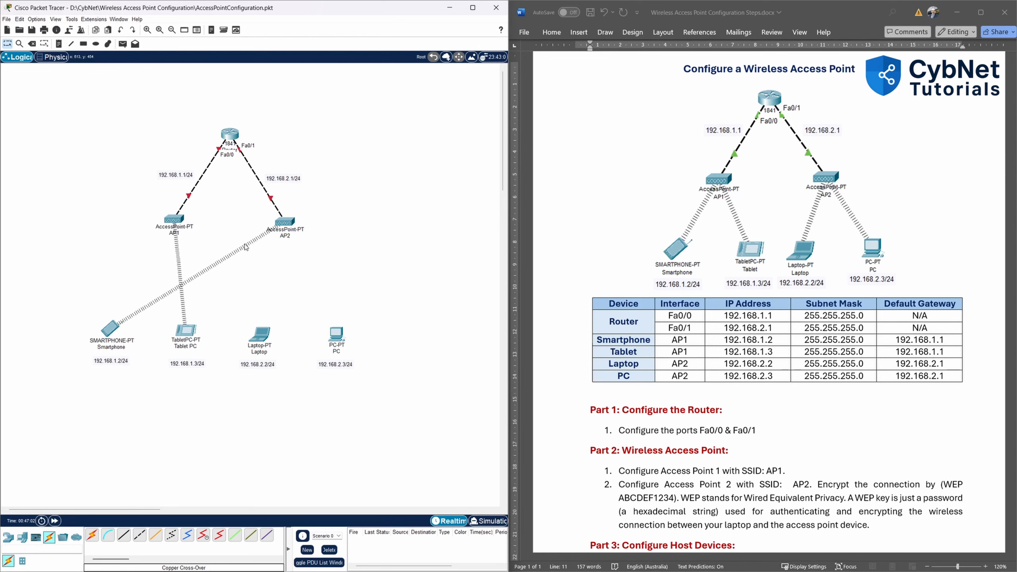
scroll(814, 378, "down", 3)
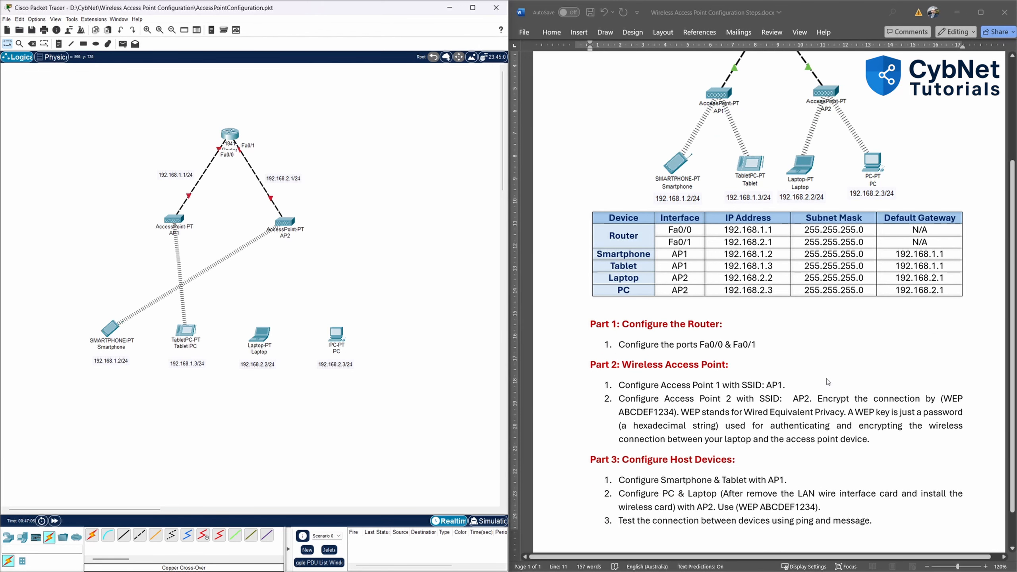
scroll(828, 381, "down", 1)
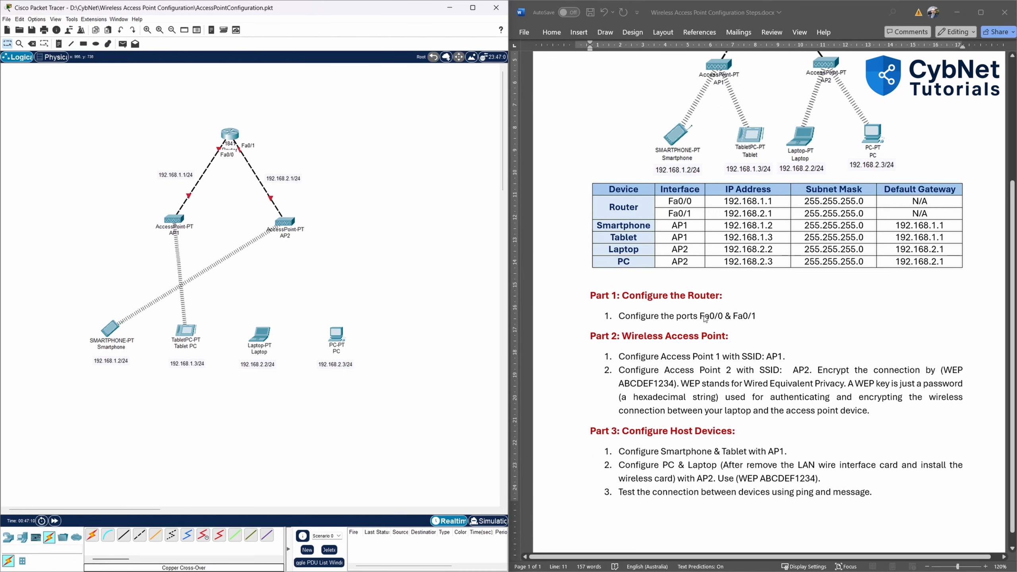
scroll(704, 318, "down", 1)
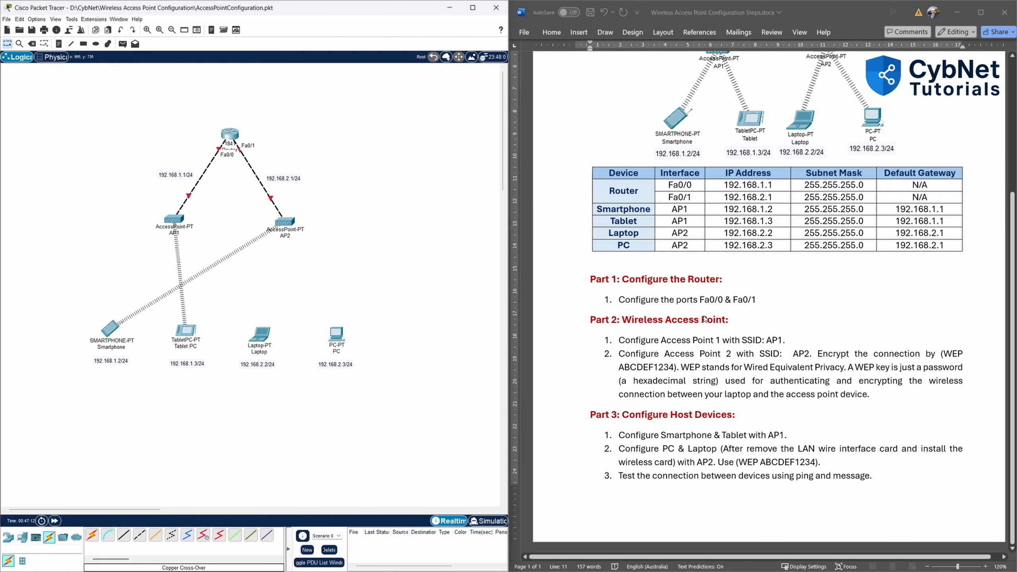
Give router FastEthernet0/0 IP 192.168.1.1, mask 255.255.255.0, and turn the port on.
left_click(231, 136)
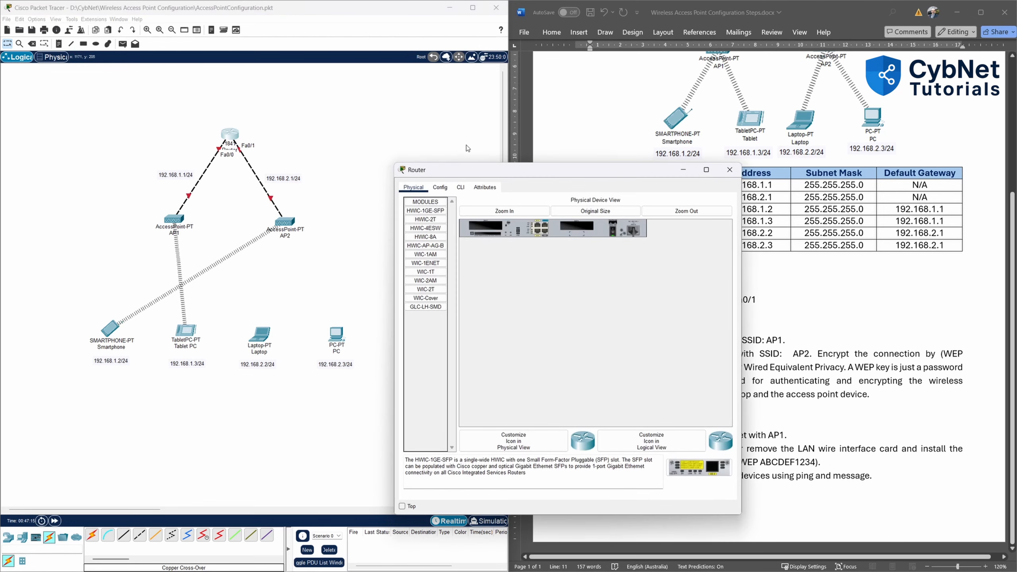
left_click_drag(509, 171, 425, 124)
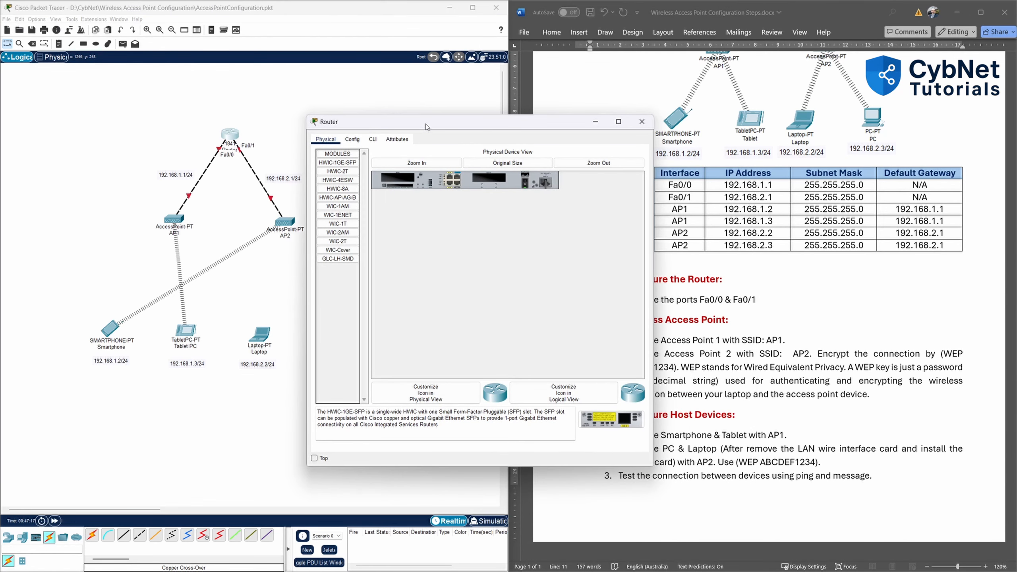
left_click(353, 141)
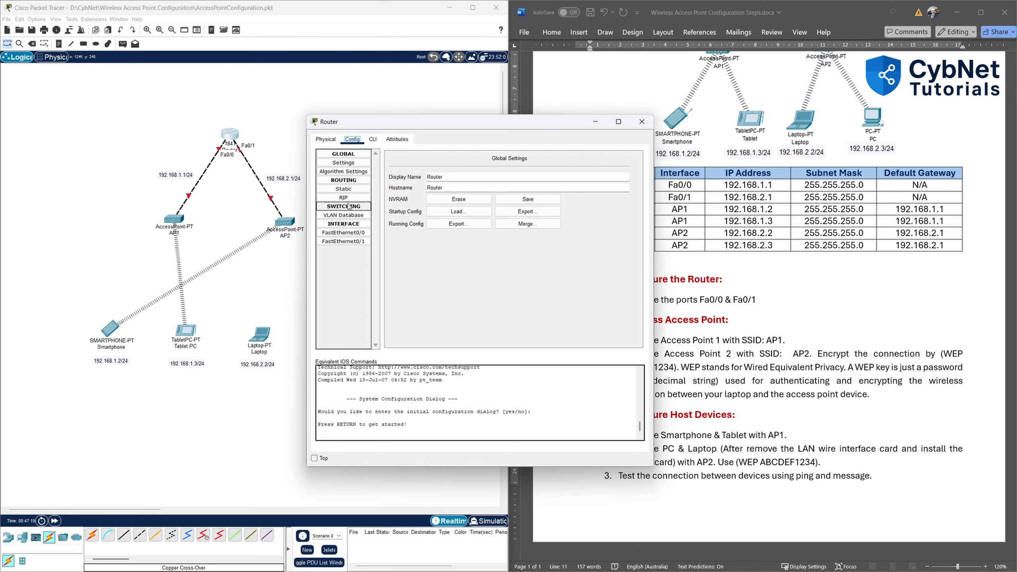
left_click(349, 234)
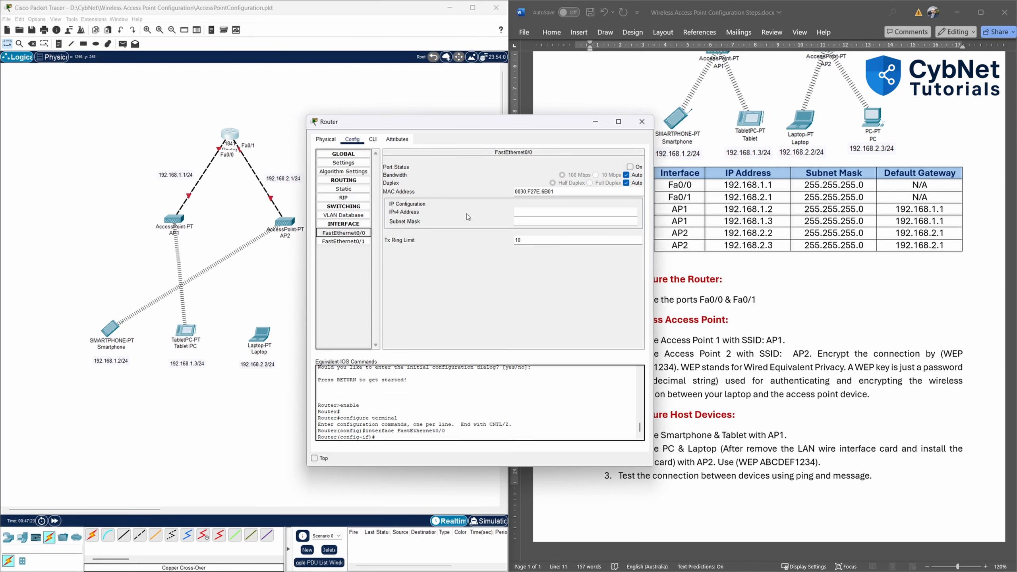
left_click(527, 211)
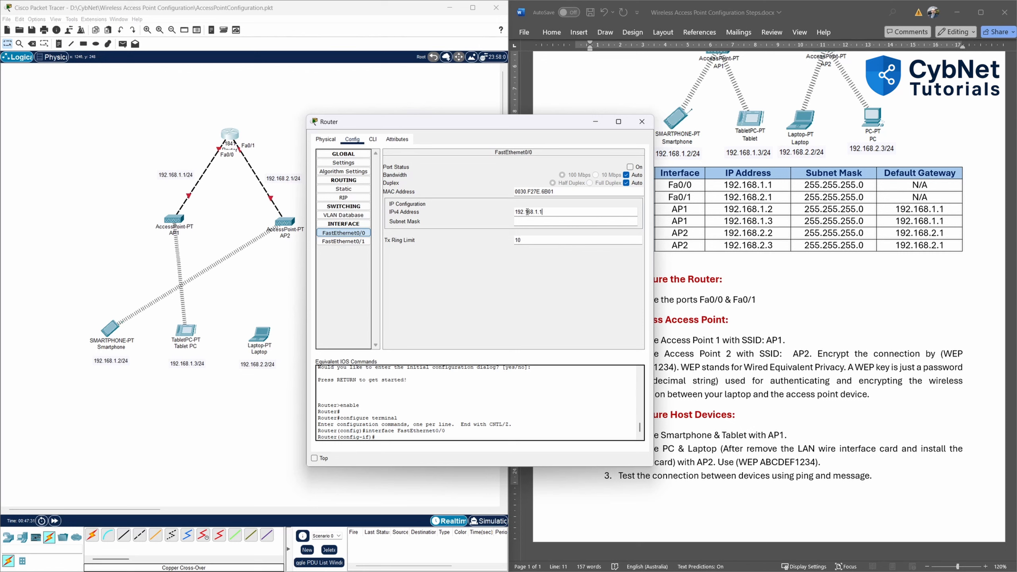
left_click(555, 214)
left_click(579, 222)
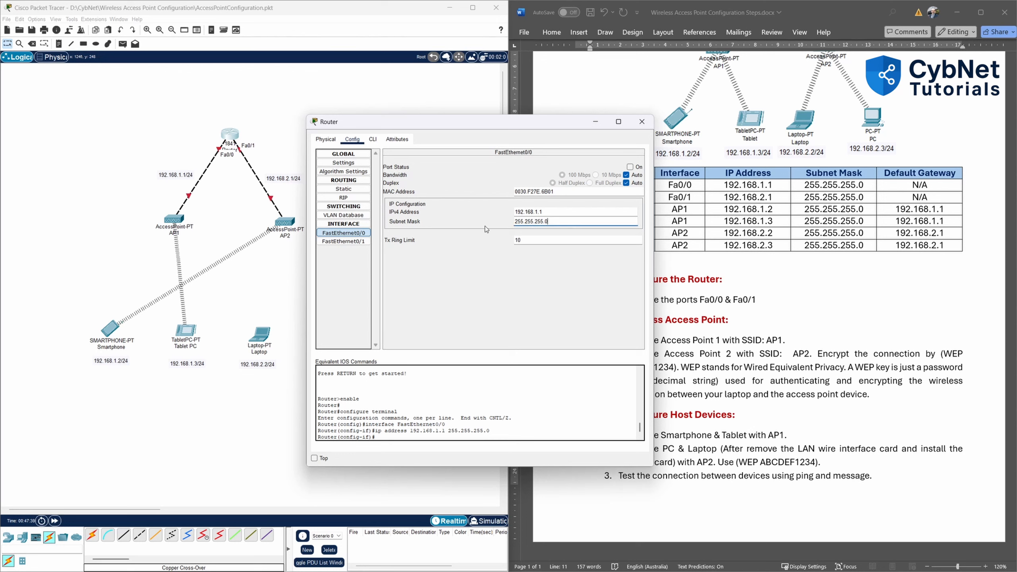
left_click(629, 167)
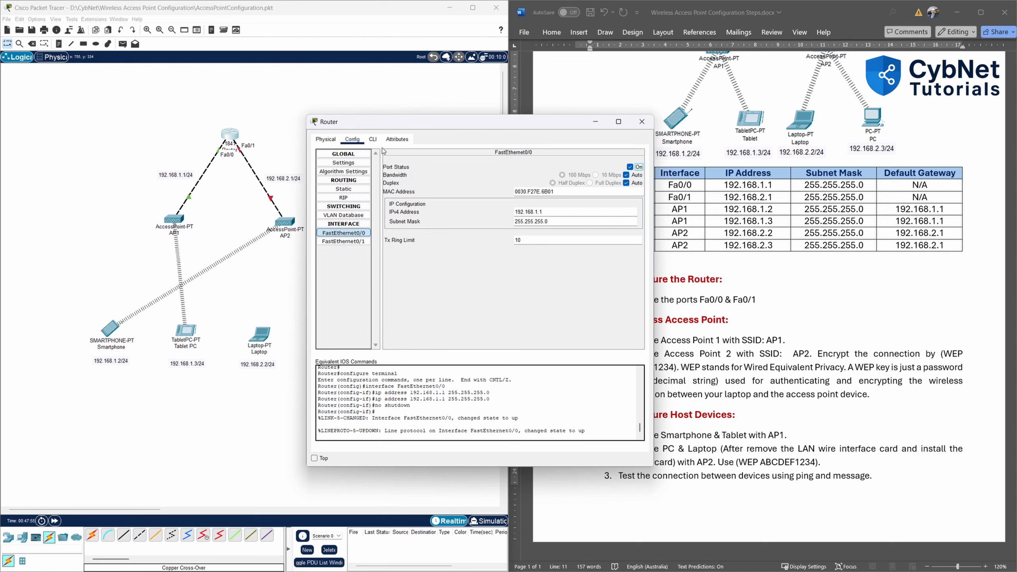
Review the generated commands in the router's CLI, then close and reopen the router window.
left_click(373, 139)
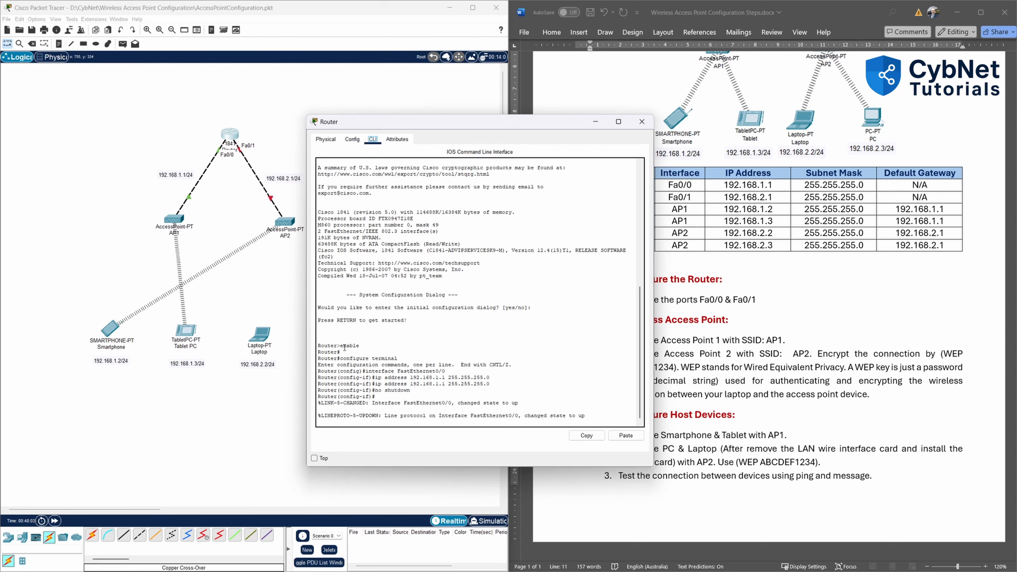
left_click_drag(341, 345, 498, 393)
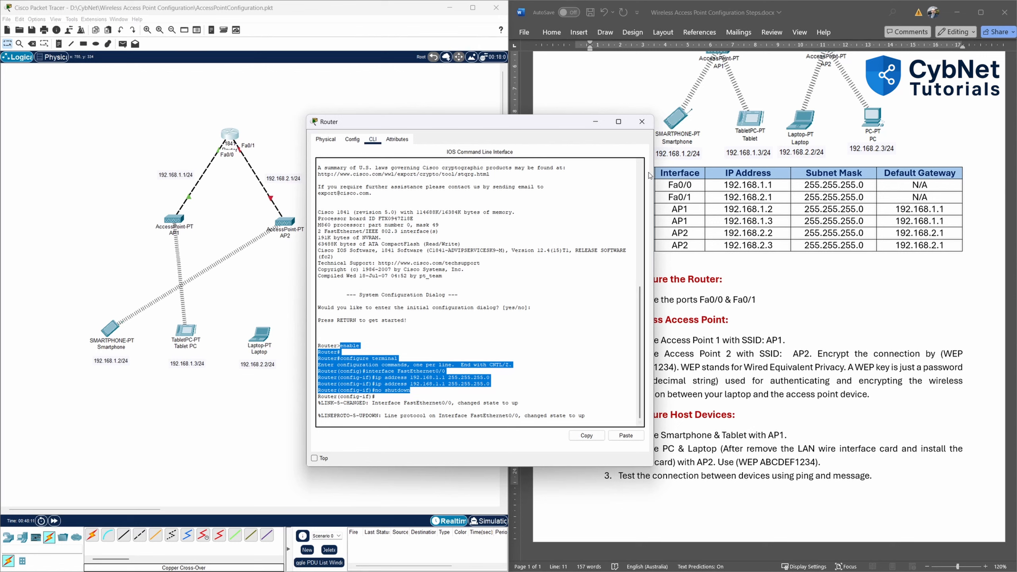
left_click(641, 121)
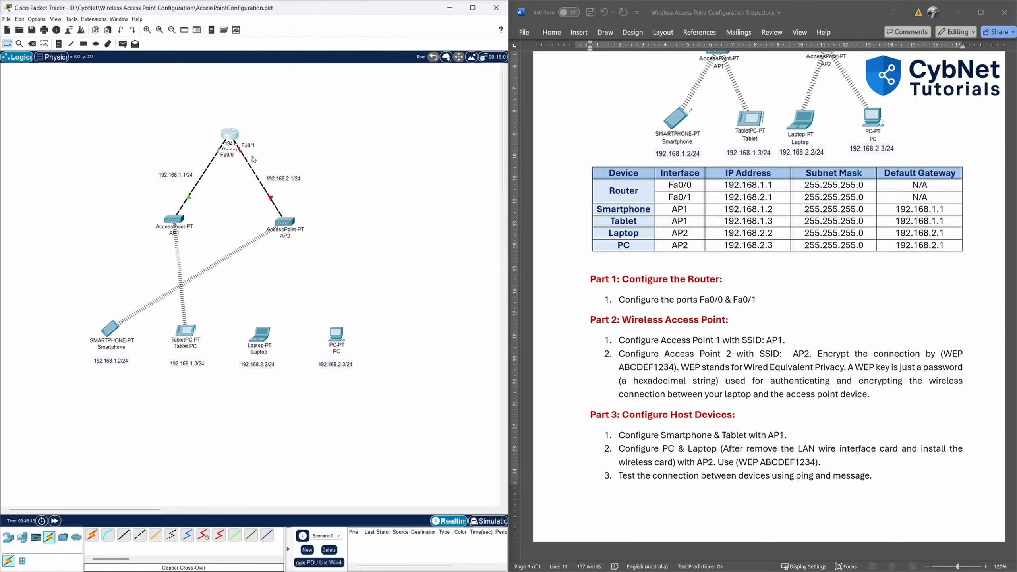
left_click(230, 138)
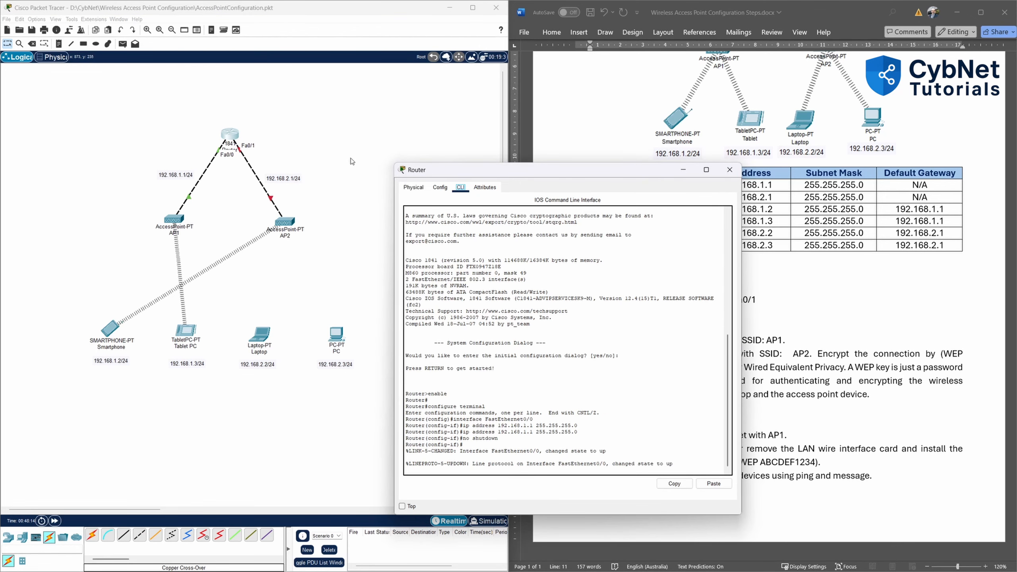
Give router FastEthernet0/1 IP 192.168.2.1, mask 255.255.255.0, turn it on, and close the window.
left_click(440, 187)
left_click_drag(485, 171, 399, 109)
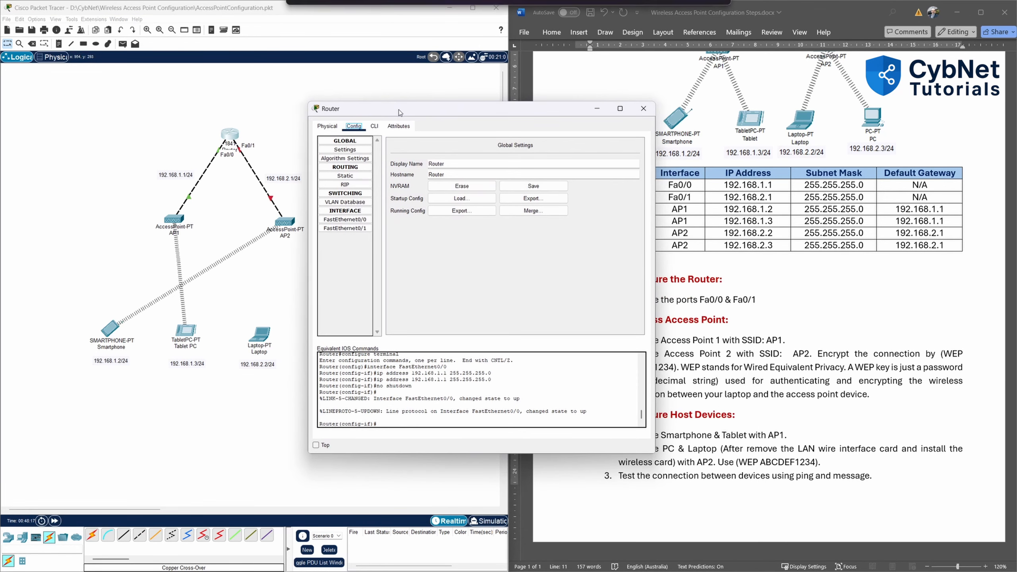
left_click(356, 232)
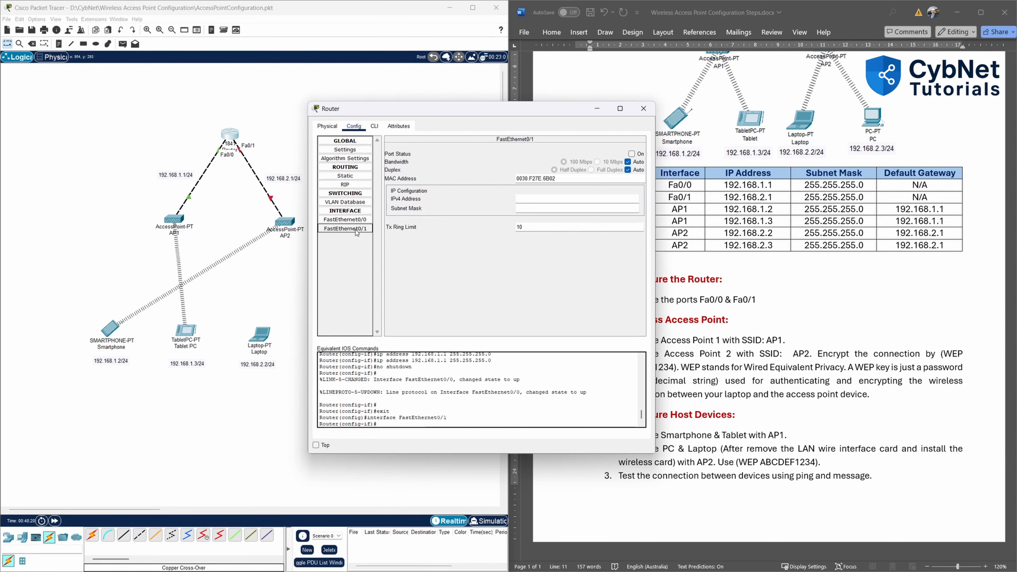
left_click_drag(527, 113, 522, 114)
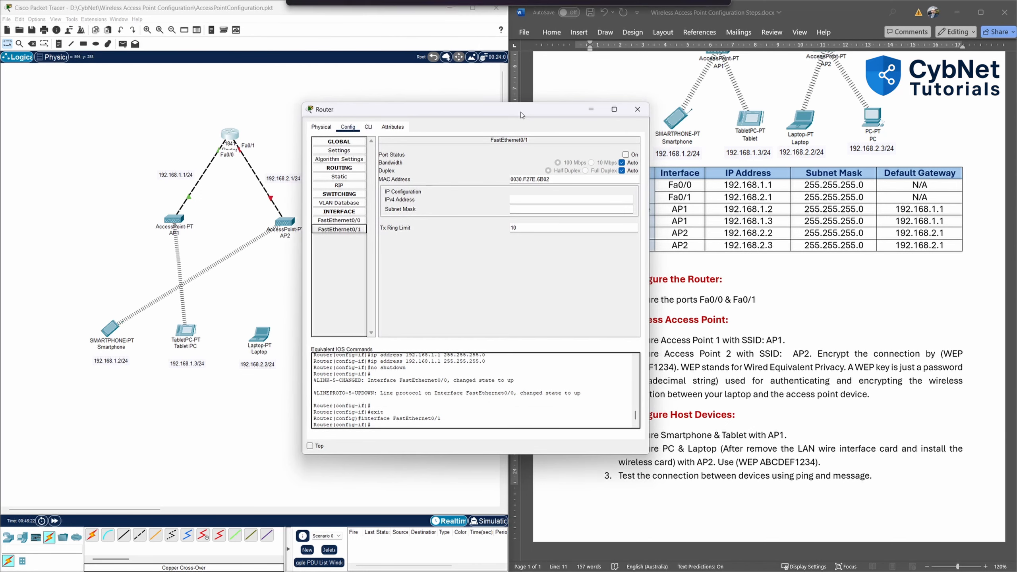
left_click(526, 199)
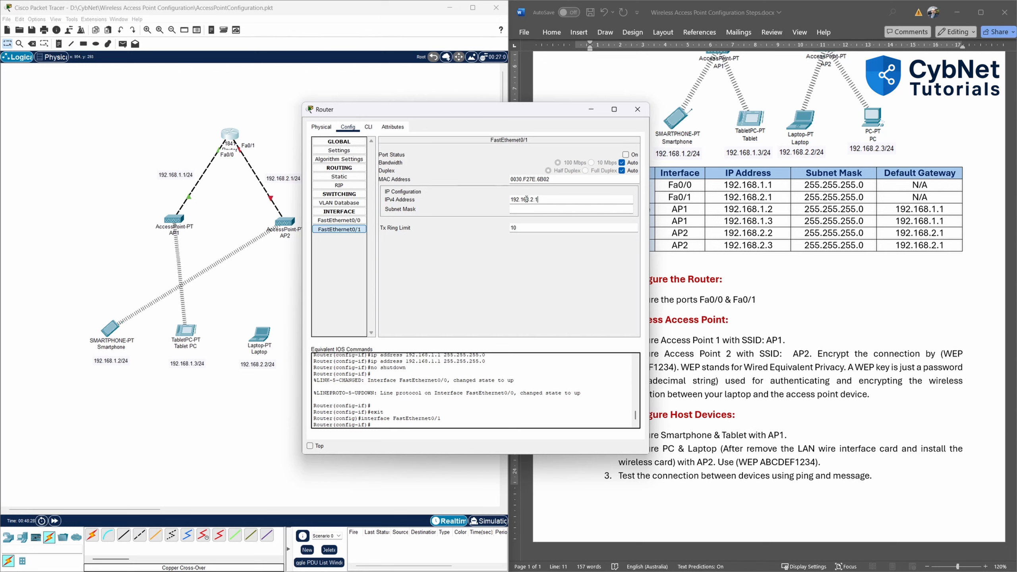
left_click(527, 208)
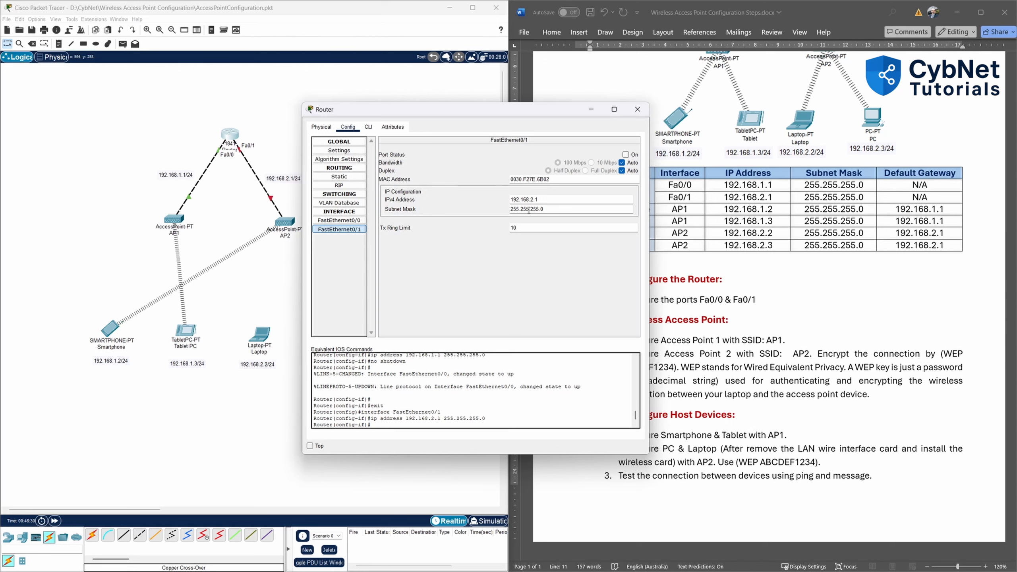
left_click(528, 208)
left_click(629, 156)
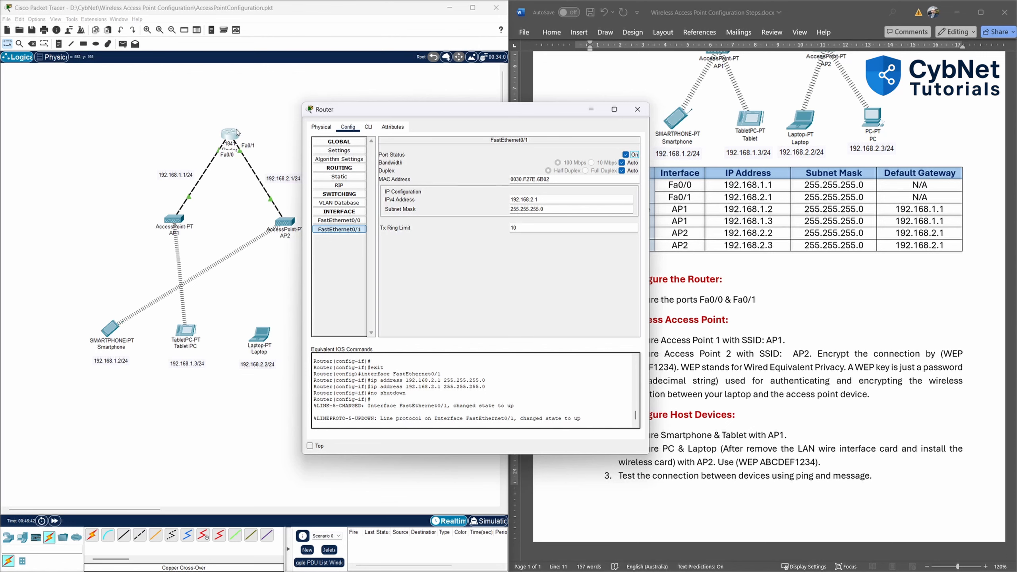
left_click(637, 109)
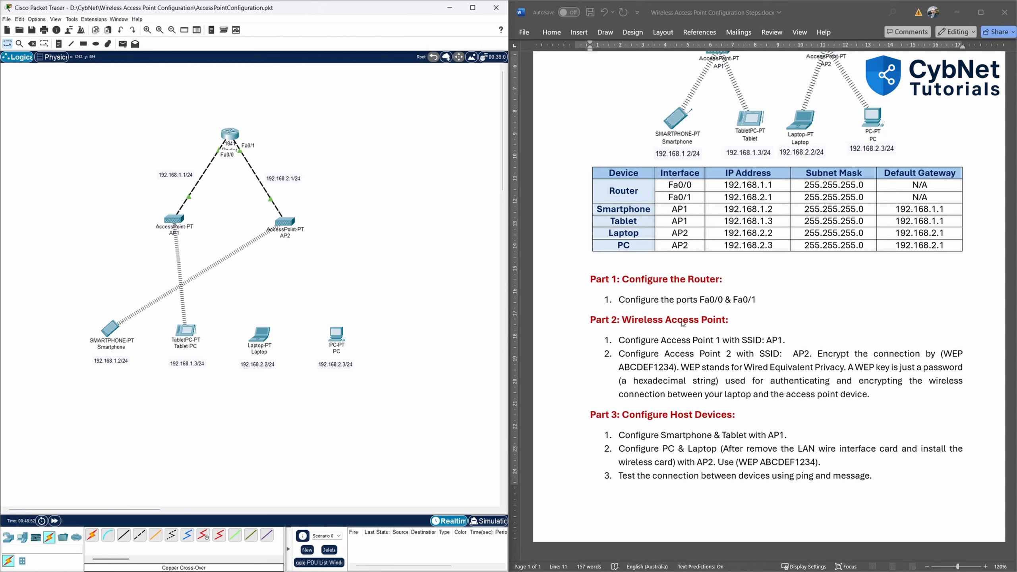
Change AP1's wireless Port 1 SSID from Default to AP1.
left_click(173, 220)
left_click_drag(499, 170, 327, 137)
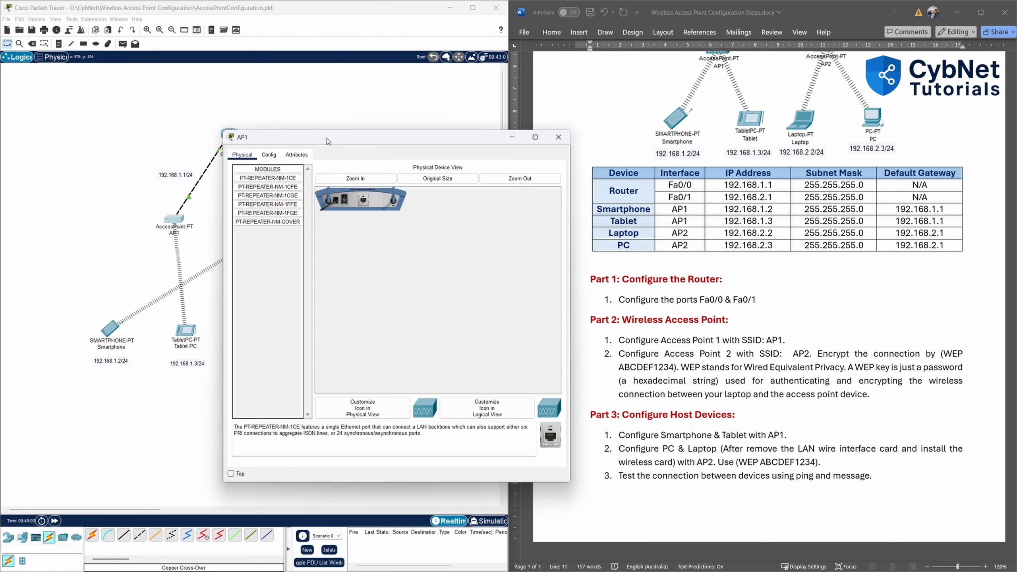
left_click(272, 157)
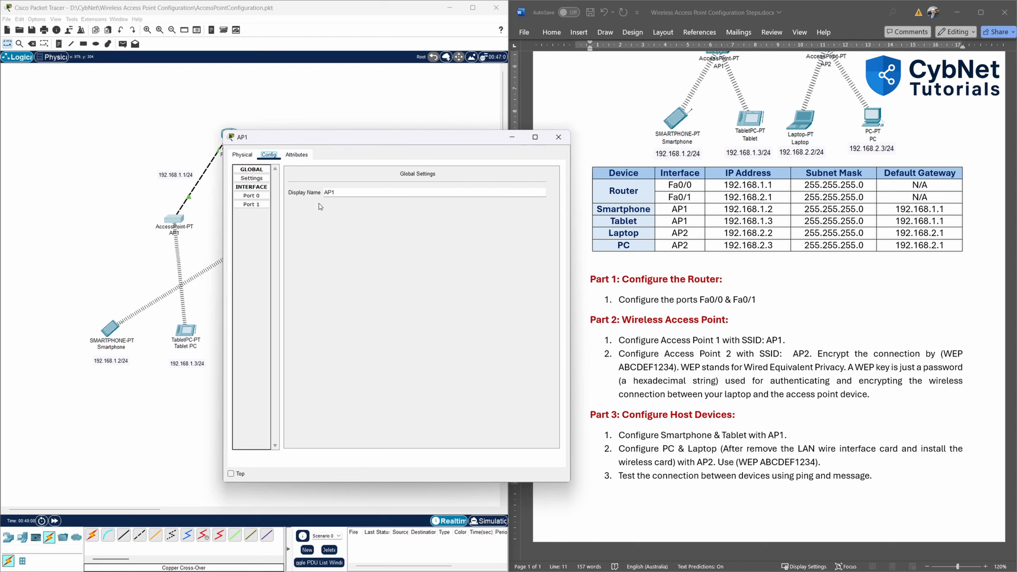
left_click(250, 204)
double_click(445, 190)
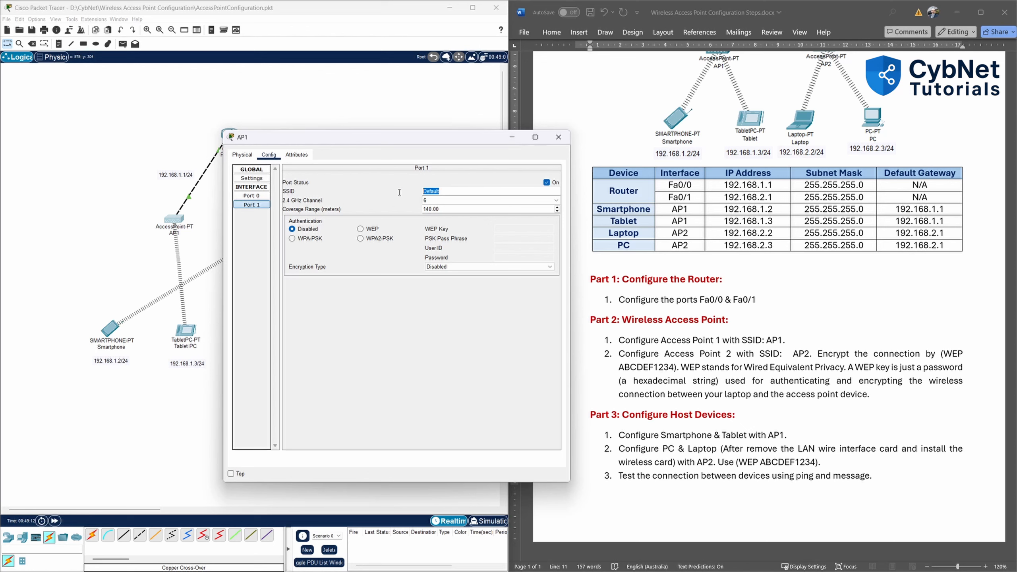
type("AP1")
left_click(405, 341)
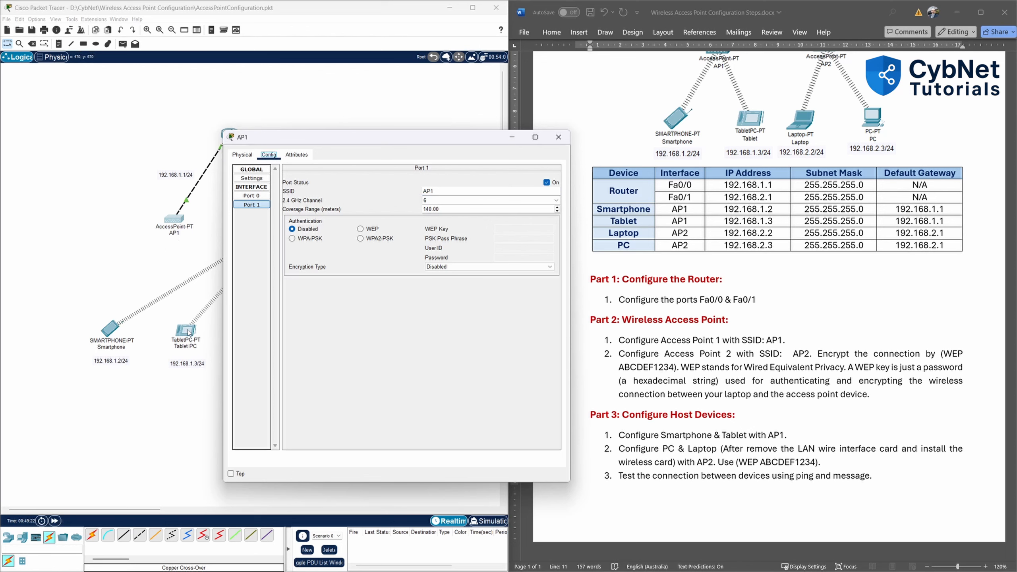
left_click_drag(336, 138, 419, 132)
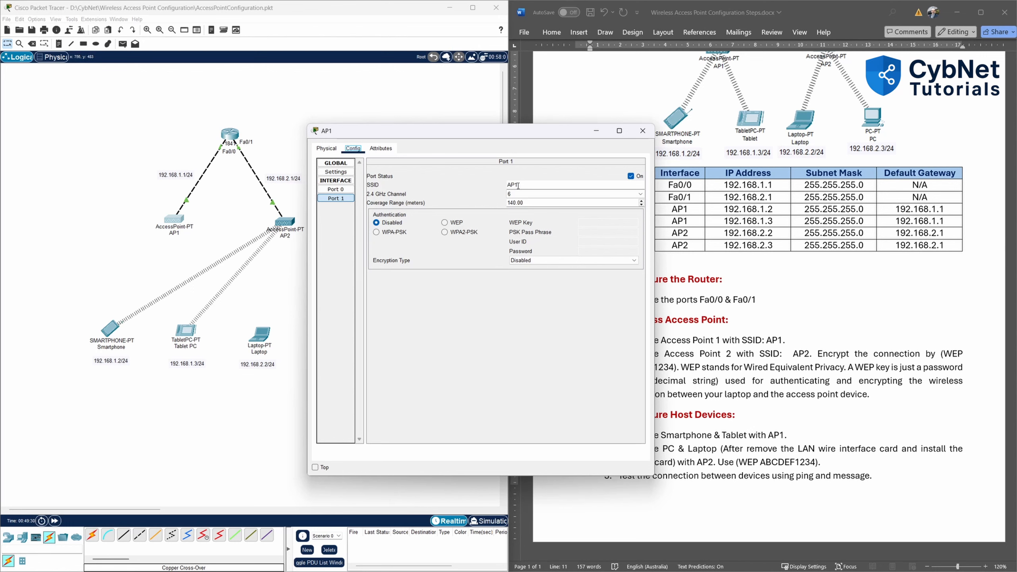
Close AP1's window and set AP2's wireless Port 1 SSID to AP2.
left_click(641, 132)
left_click(287, 223)
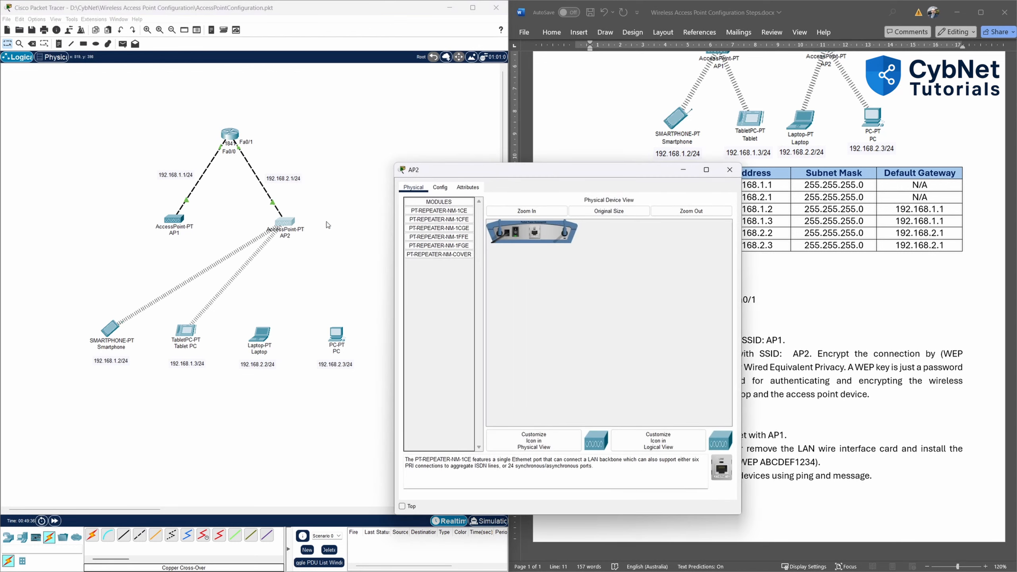
left_click(440, 187)
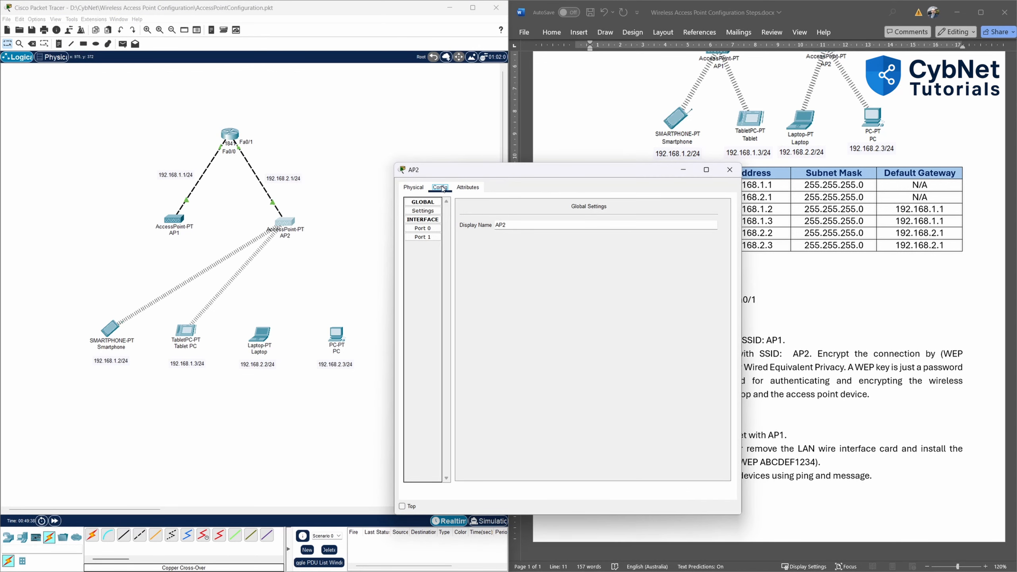
left_click(427, 238)
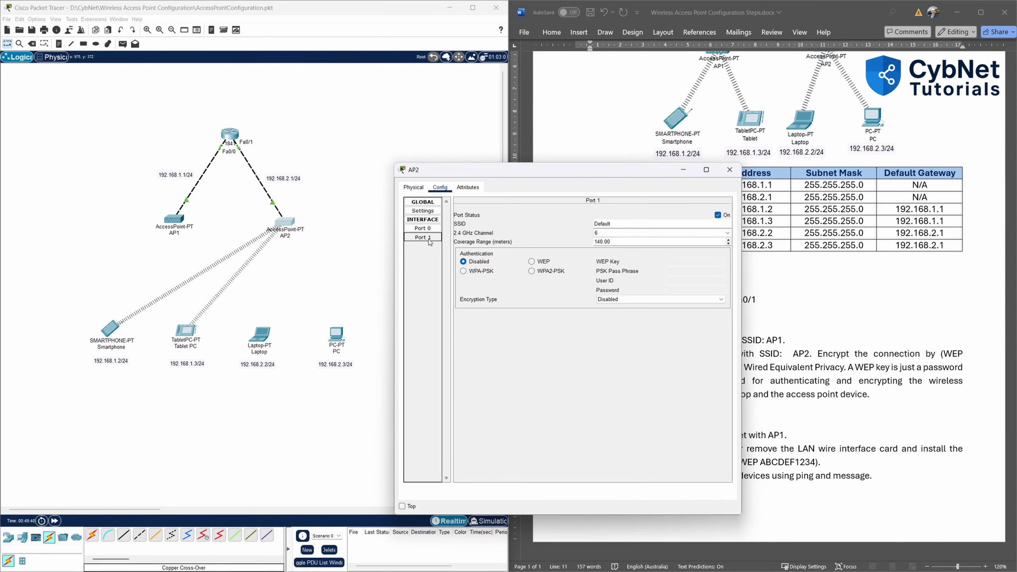
double_click(618, 223)
type("AP2")
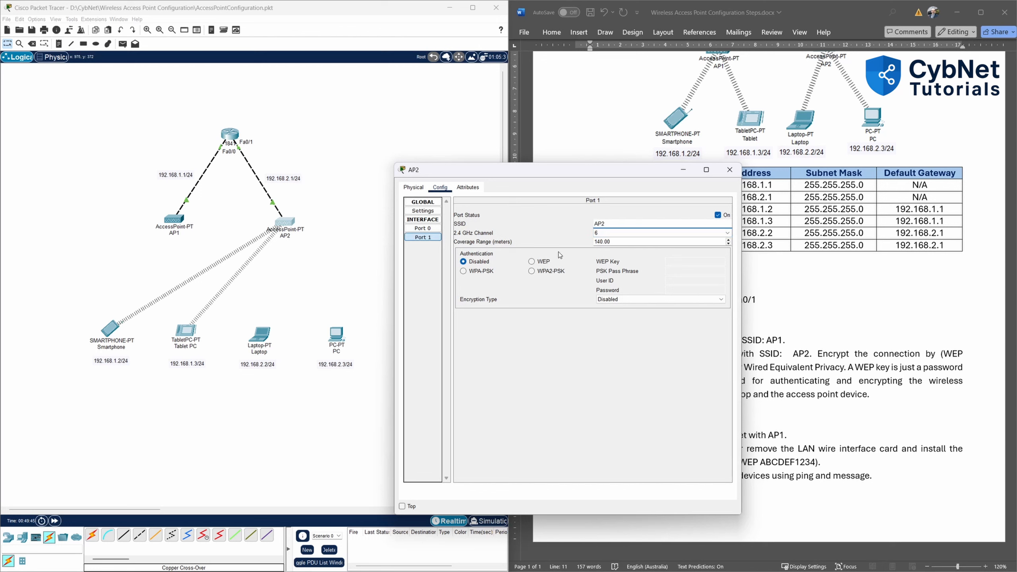
left_click(590, 366)
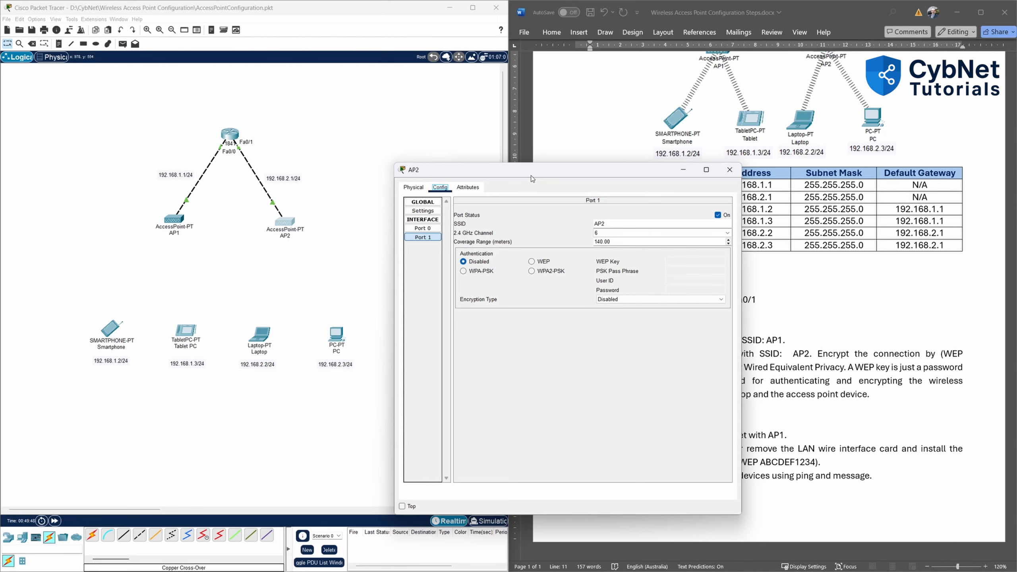
left_click_drag(537, 174, 362, 141)
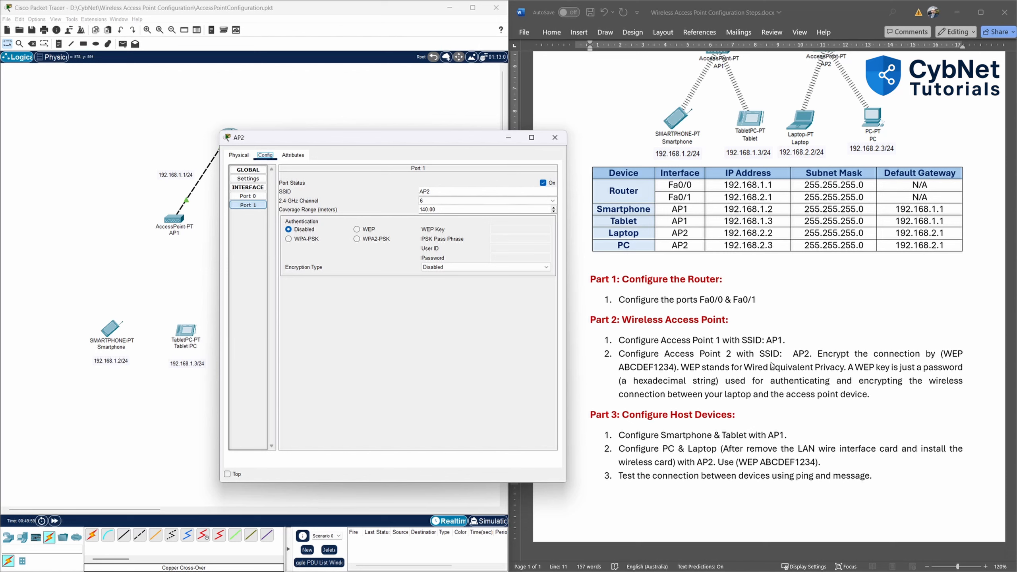
Switch AP2's Port 1 to WEP 40/64-bit with the 10-hex-digit key, then close the window.
left_click(363, 231)
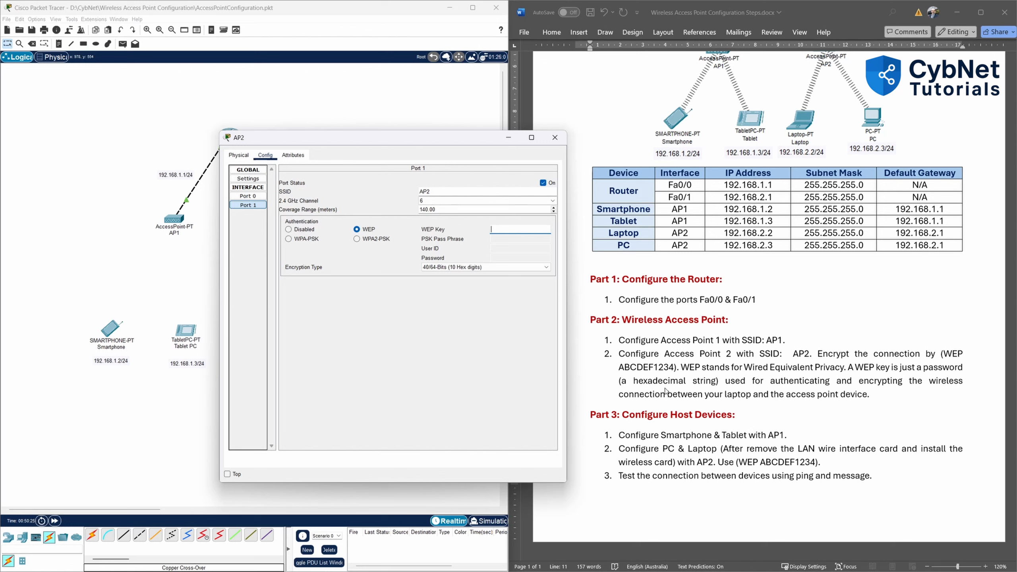
left_click(486, 271)
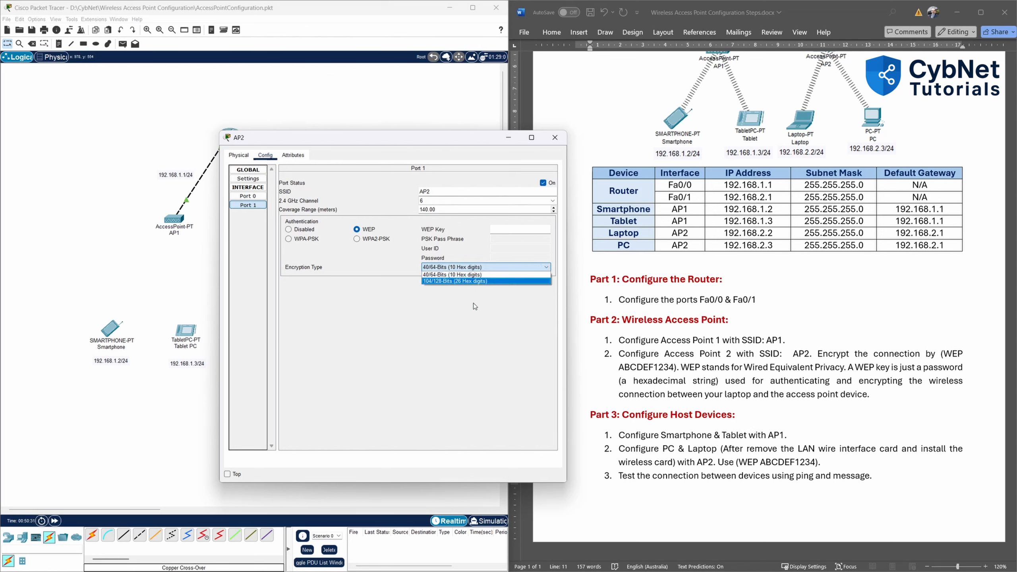
left_click(483, 275)
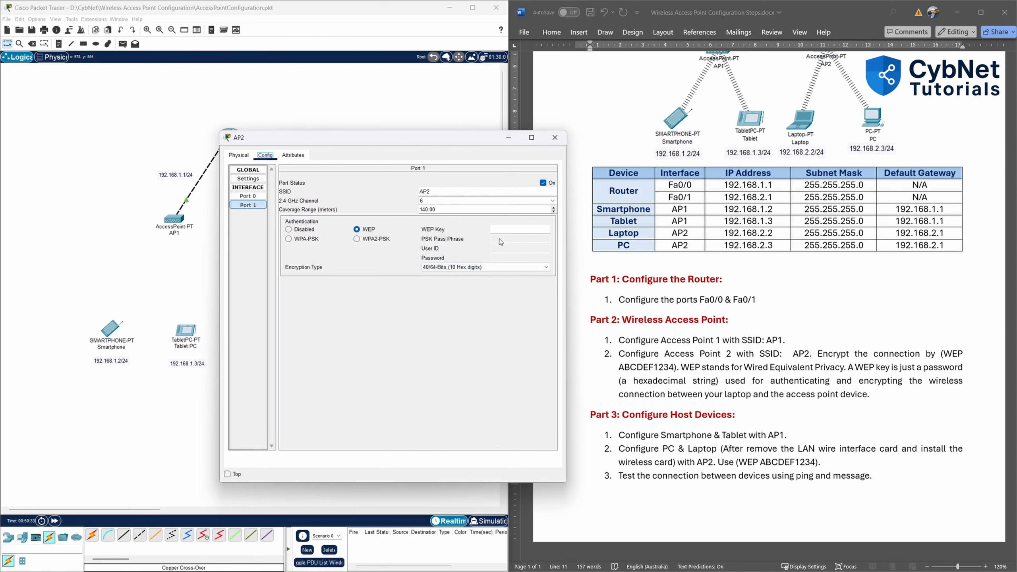
left_click(505, 229)
type("ABCDEF1234")
left_click(534, 229)
type("5")
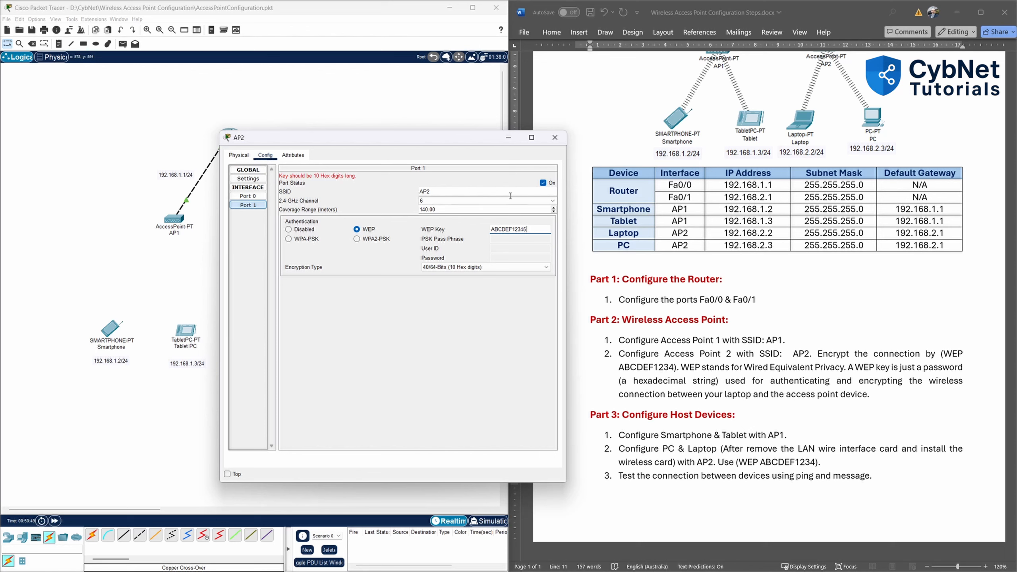
key("BackSpace")
key("Tab")
left_click_drag(374, 141, 493, 119)
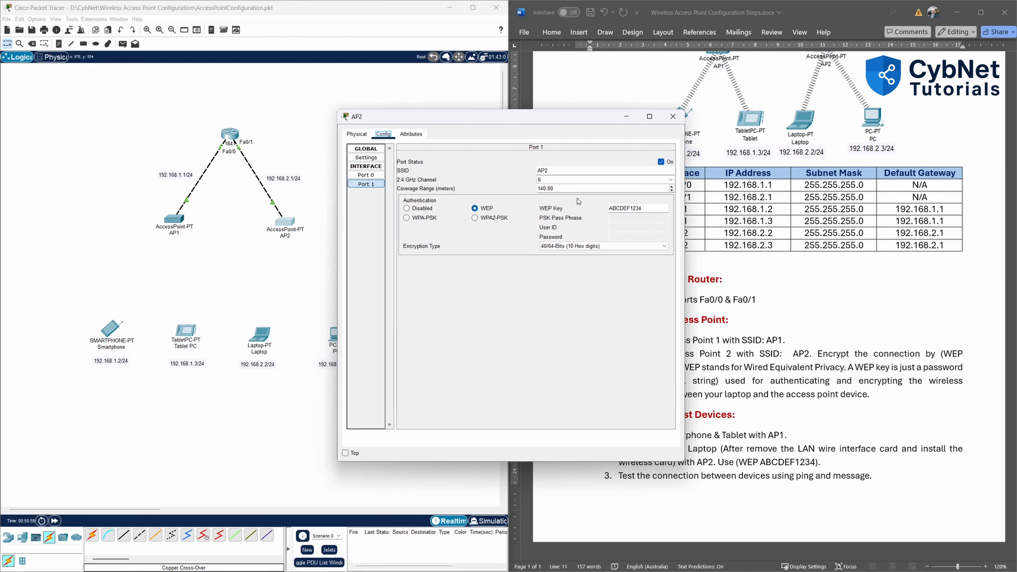
left_click(673, 118)
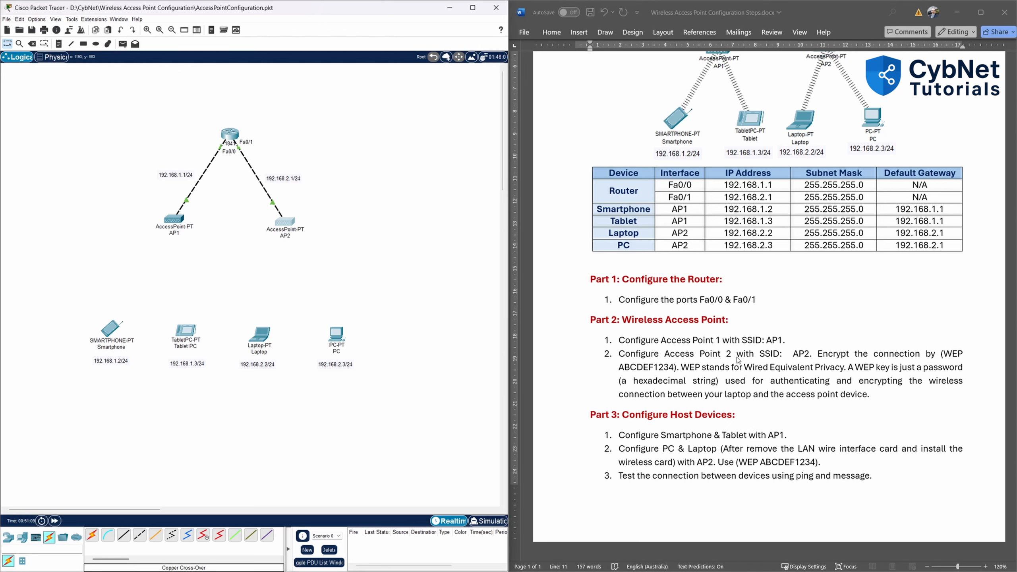
Open the Smartphone's Desktop IP Configuration and switch it to Static.
left_click(112, 331)
left_click_drag(577, 170, 537, 155)
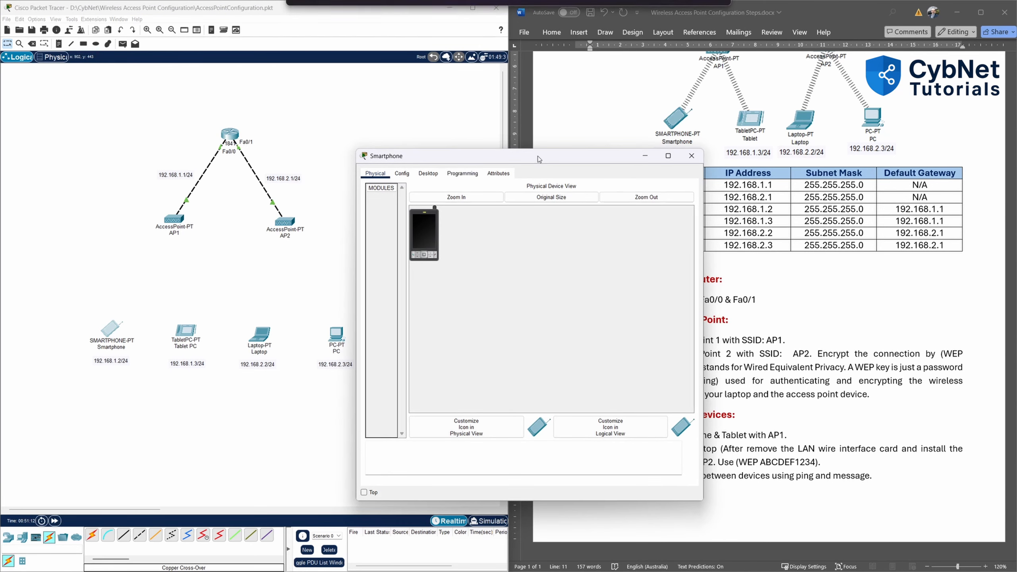
left_click(428, 174)
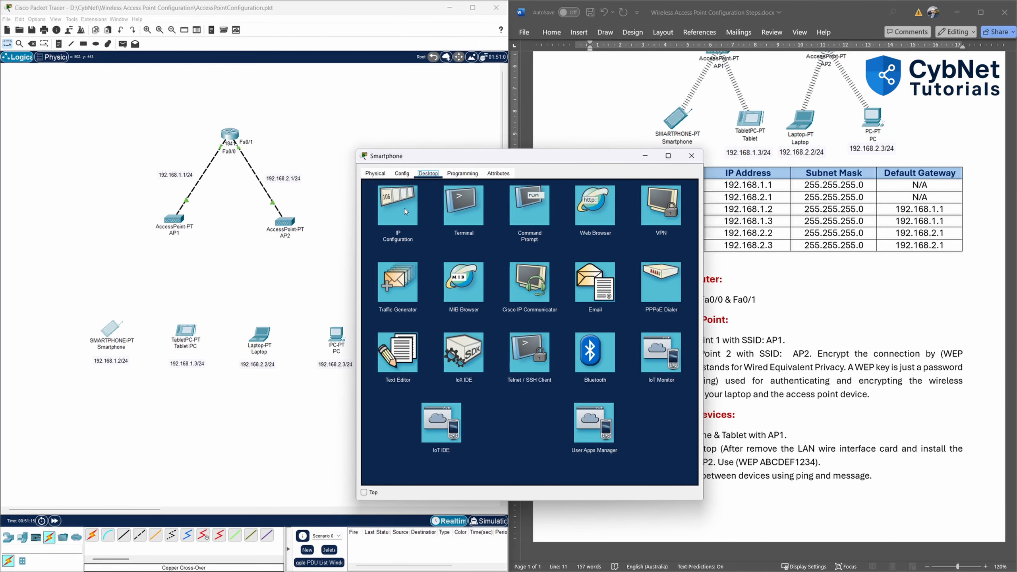
left_click_drag(501, 158, 442, 129)
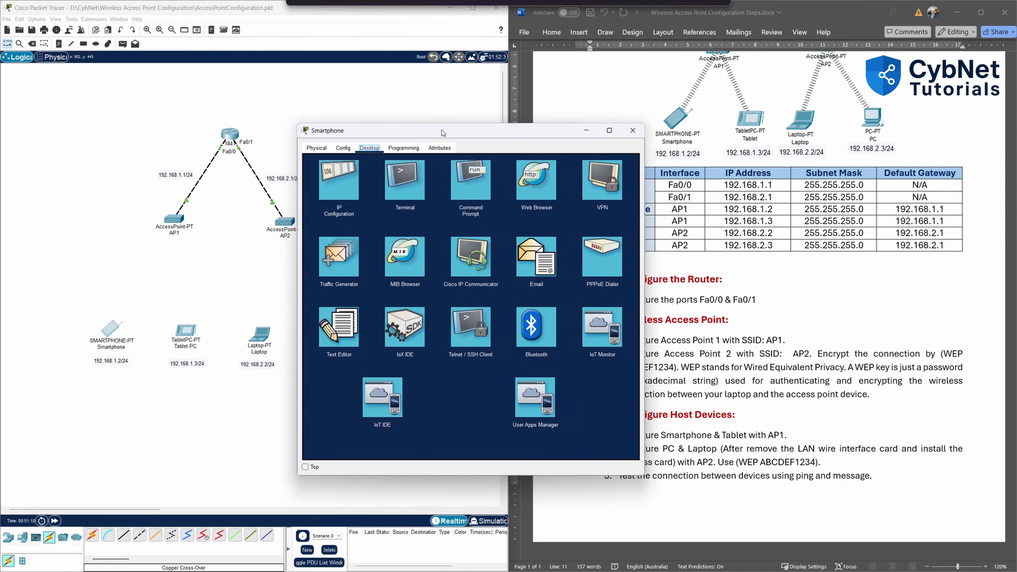
left_click(358, 185)
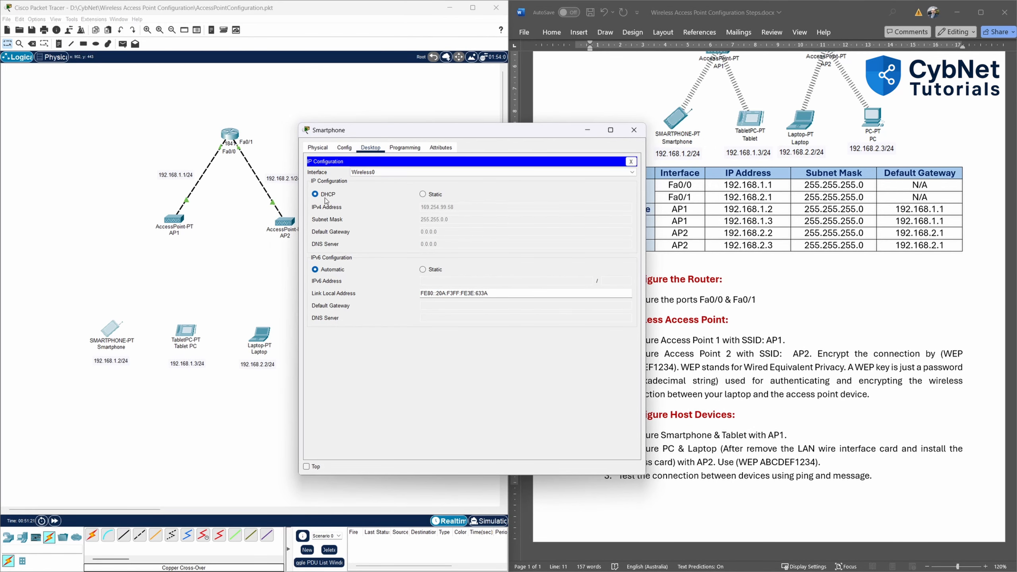
left_click(423, 194)
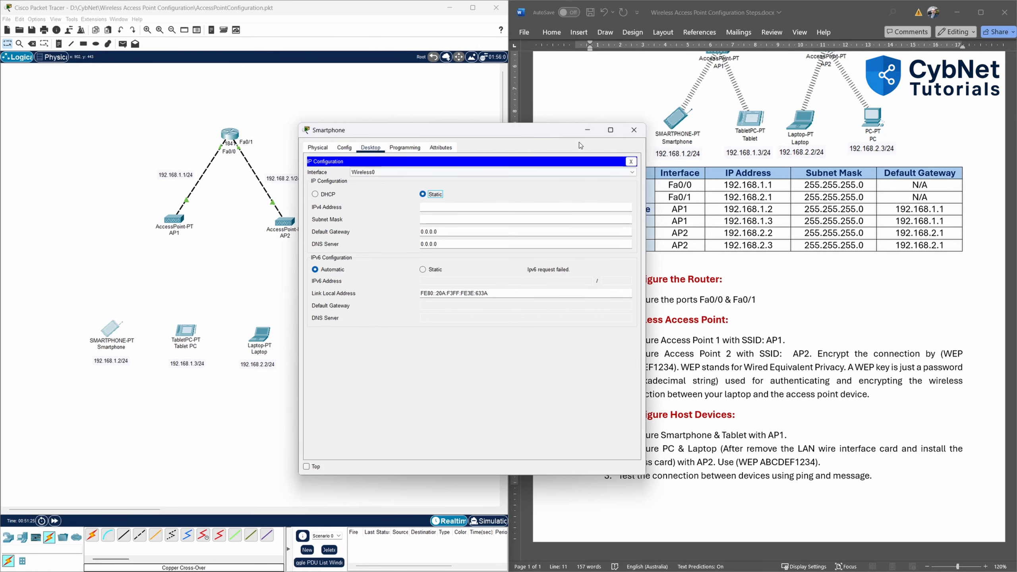
left_click_drag(565, 132, 522, 131)
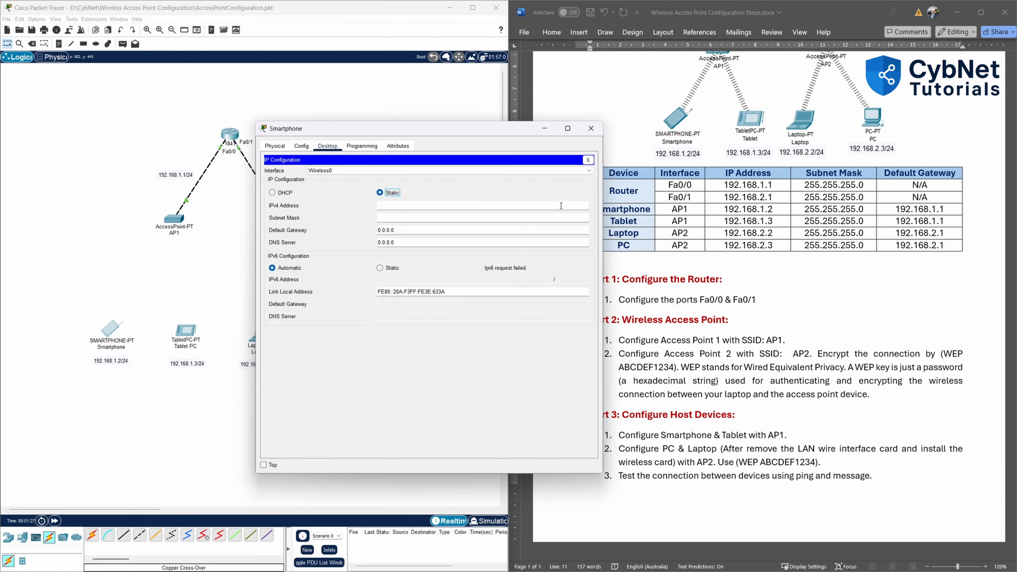
Enter IP 192.168.1.2, mask 255.255.255.0 and gateway 192.168.1.1, dismissing the warning.
left_click(431, 206)
left_click(411, 219)
key("Tab")
type("1")
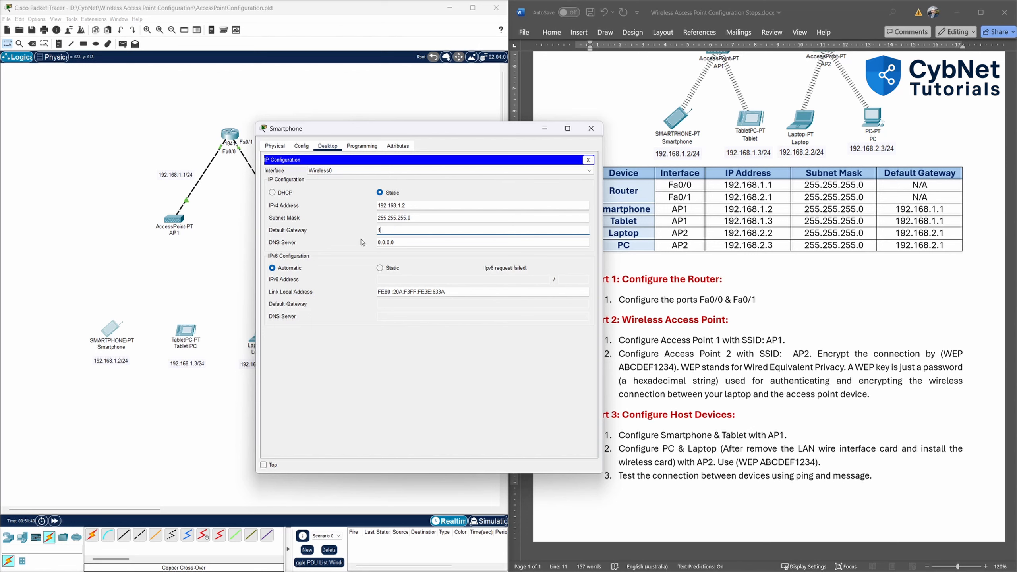
type("92.168")
triple_click(398, 233)
type("192.168.1.1")
left_click(431, 393)
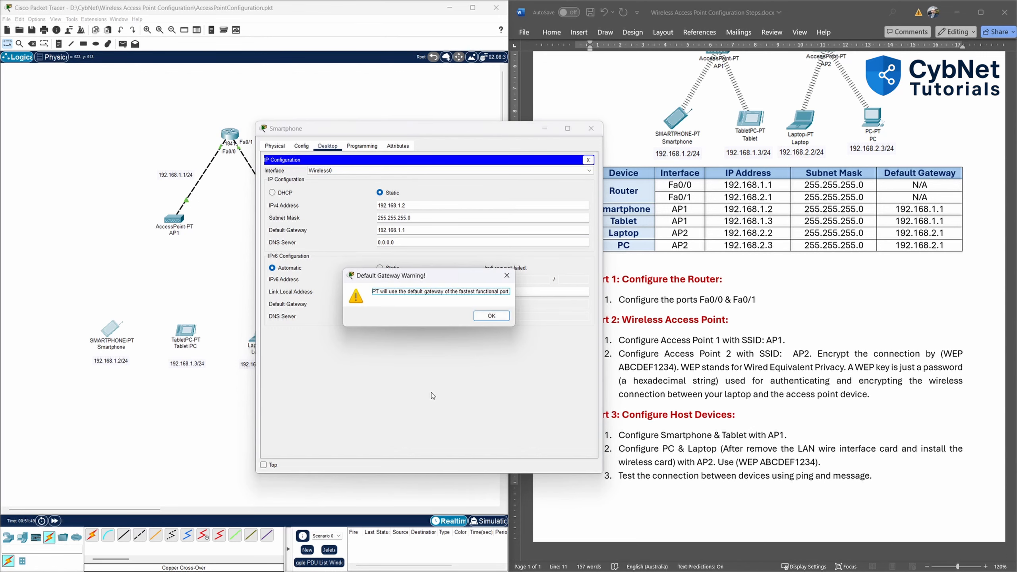
left_click(491, 316)
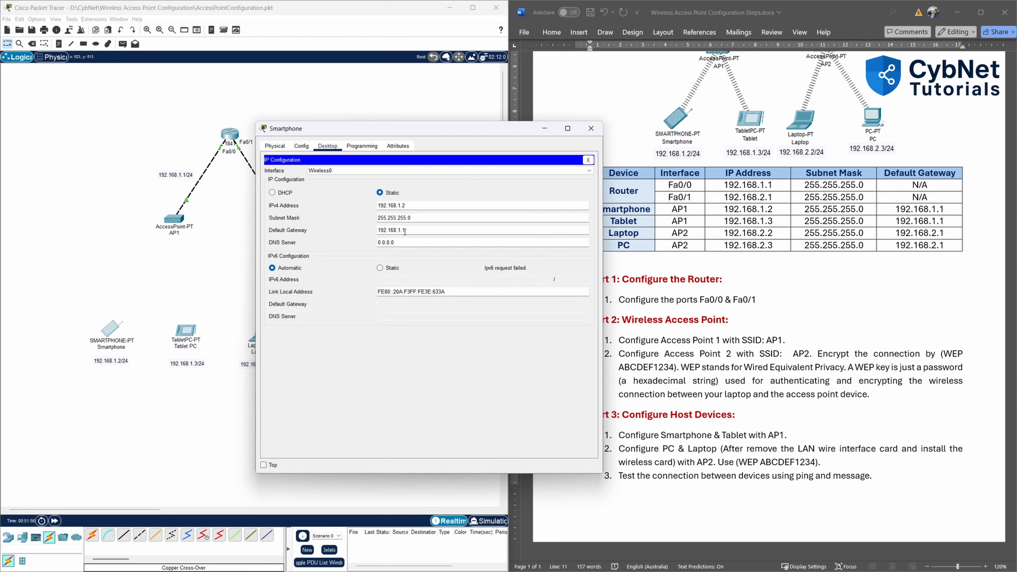
Change the Smartphone's Wireless0 SSID to AP1 and close its settings window.
left_click(301, 146)
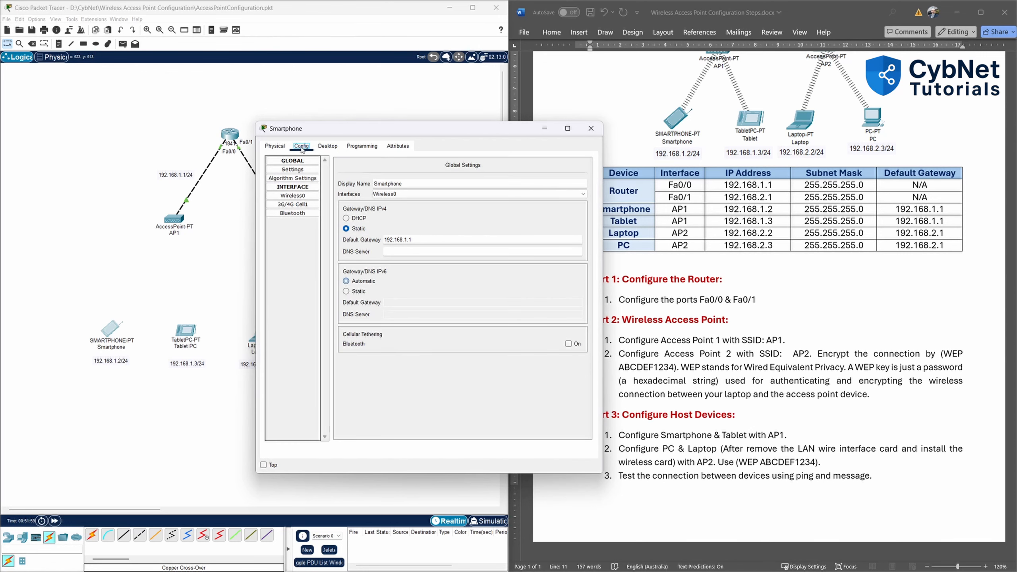
left_click(306, 196)
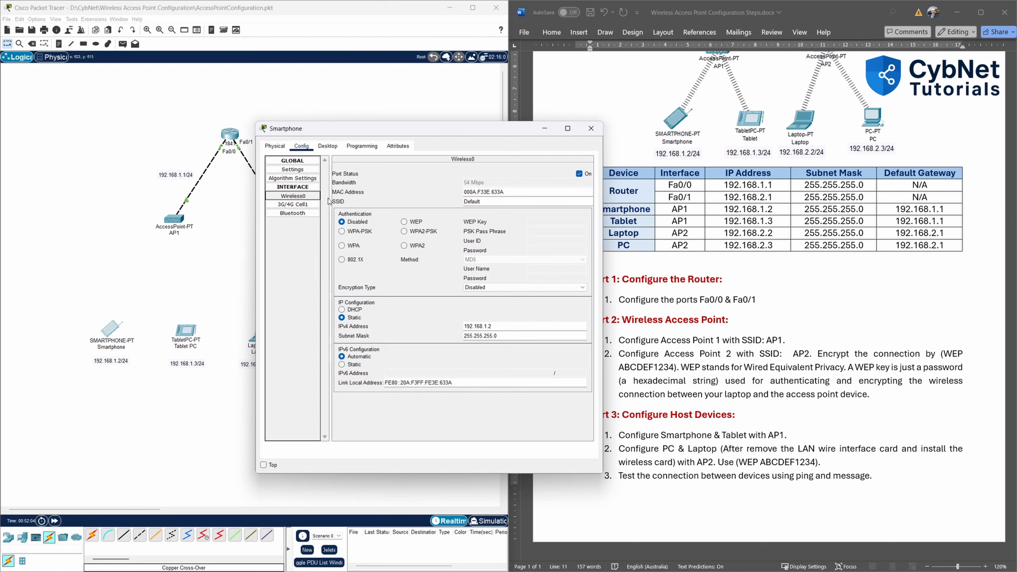
double_click(481, 201)
type("AP1")
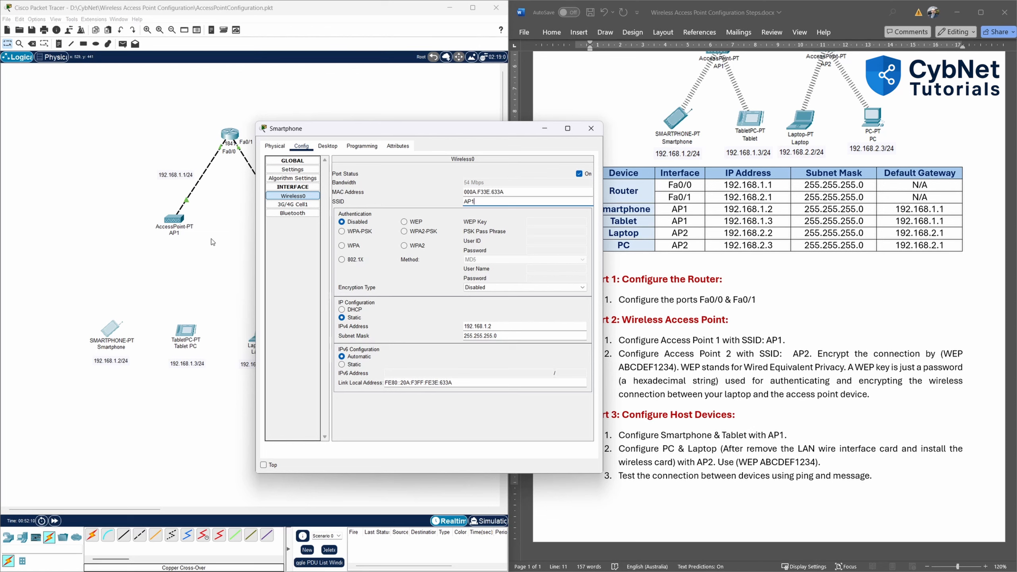
left_click(445, 185)
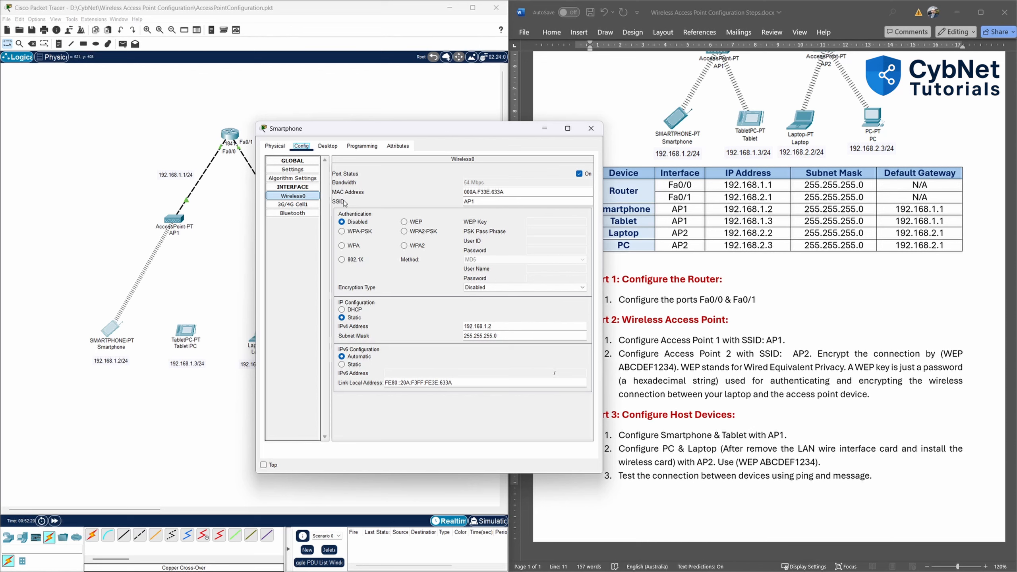
left_click(595, 132)
Replace the Tablet PC's Wireless0 SSID 'Default' with AP1.
left_click(187, 334)
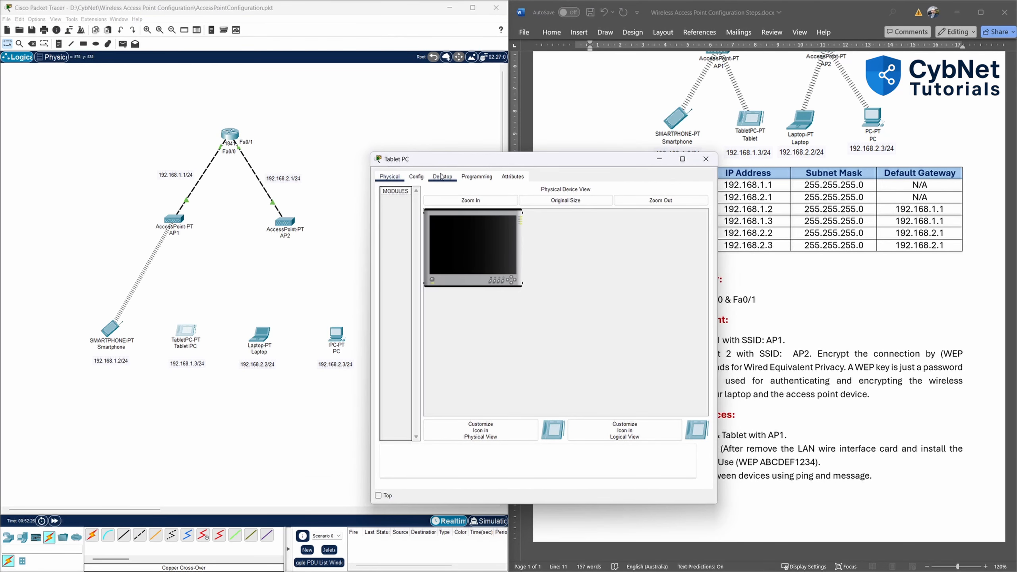
left_click(416, 176)
left_click(414, 227)
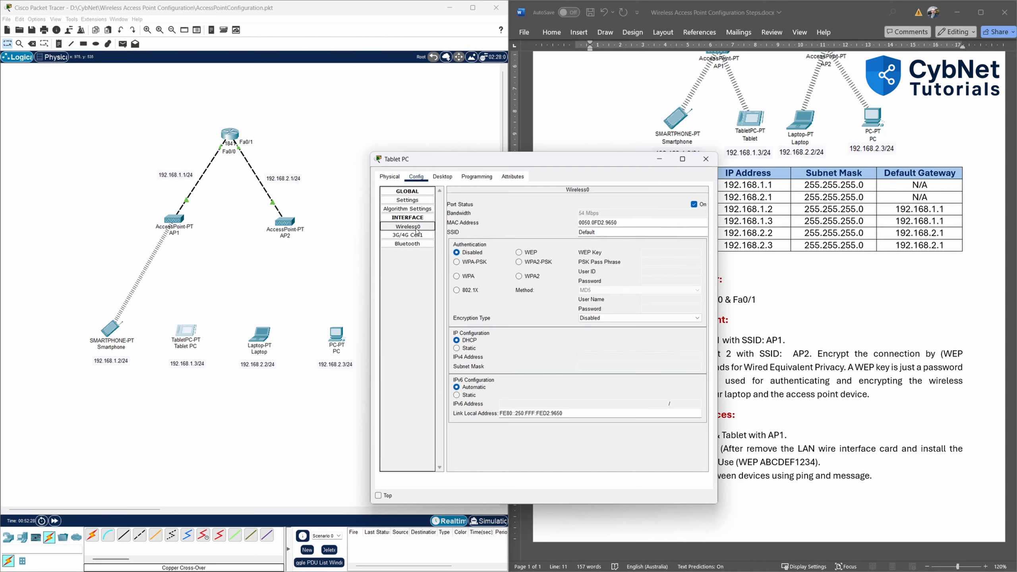
left_click_drag(603, 232, 557, 233)
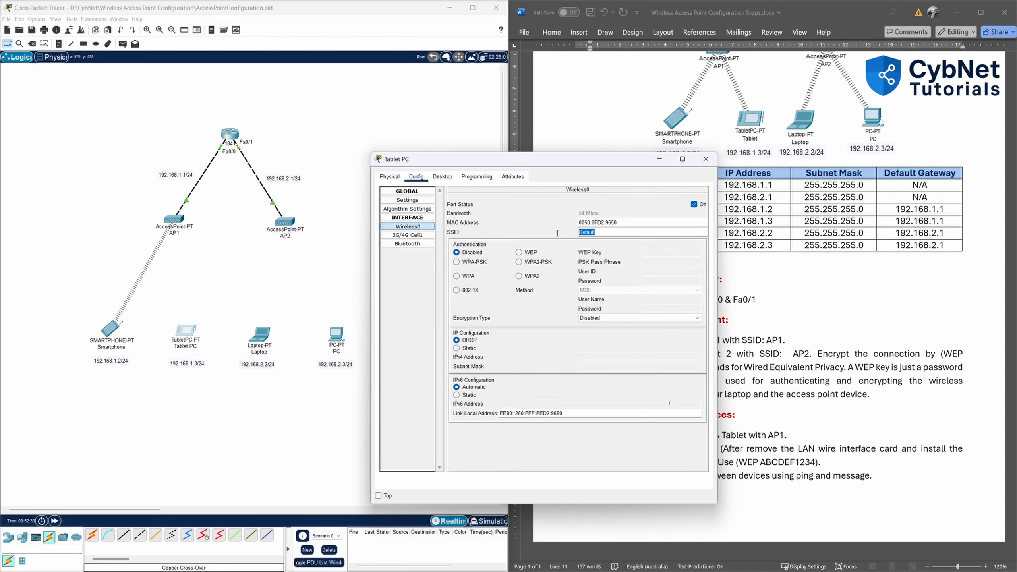
type("AP1")
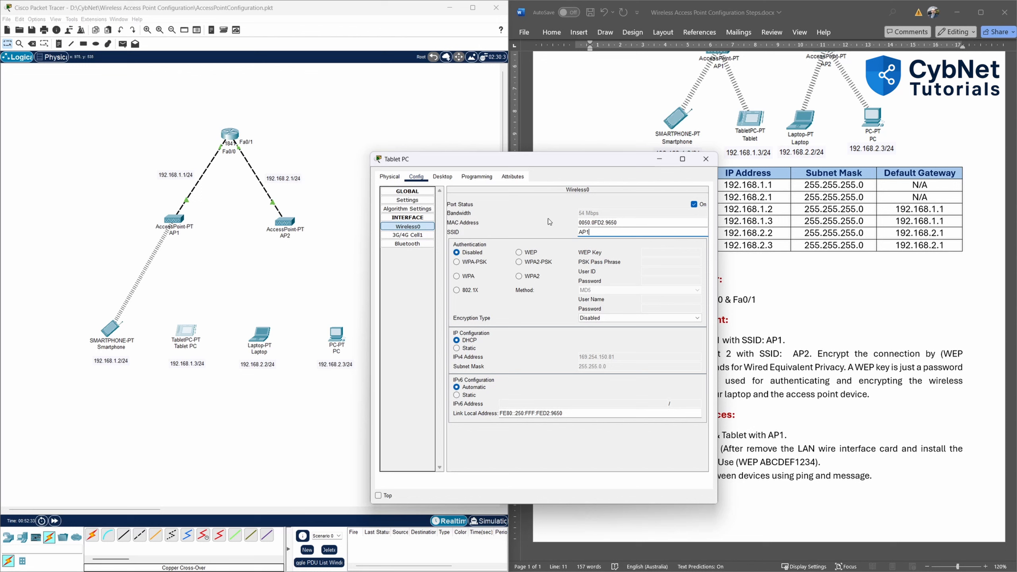
left_click(548, 218)
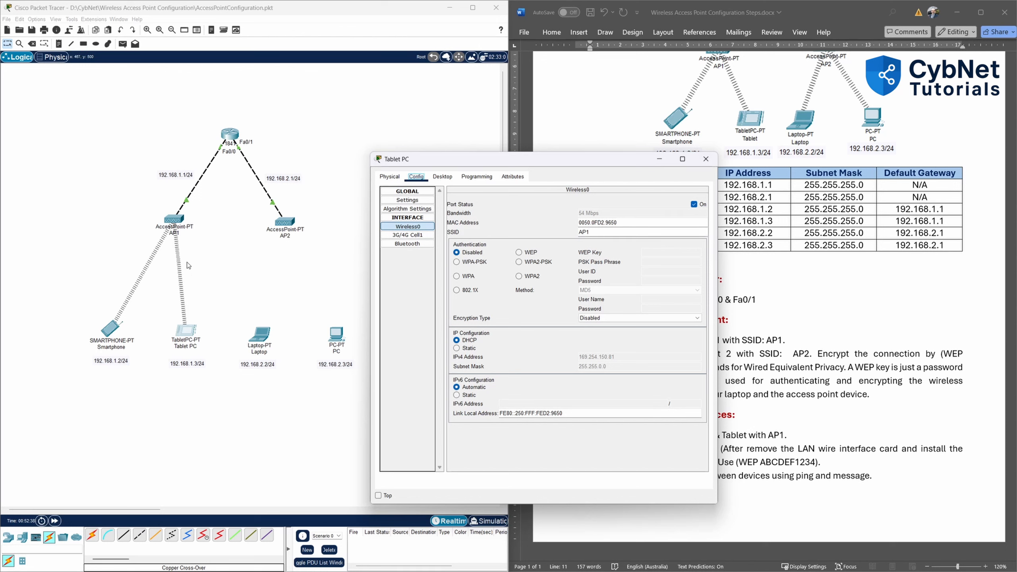
Switch the Tablet PC to static IPv4 192.168.1.3 with mask 255.255.255.0.
left_click(442, 177)
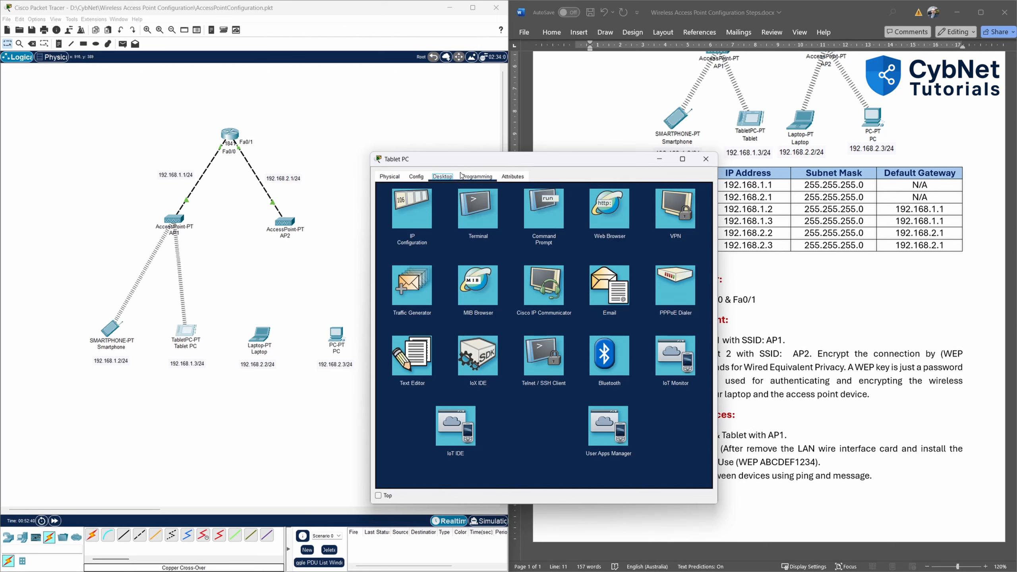
left_click(412, 211)
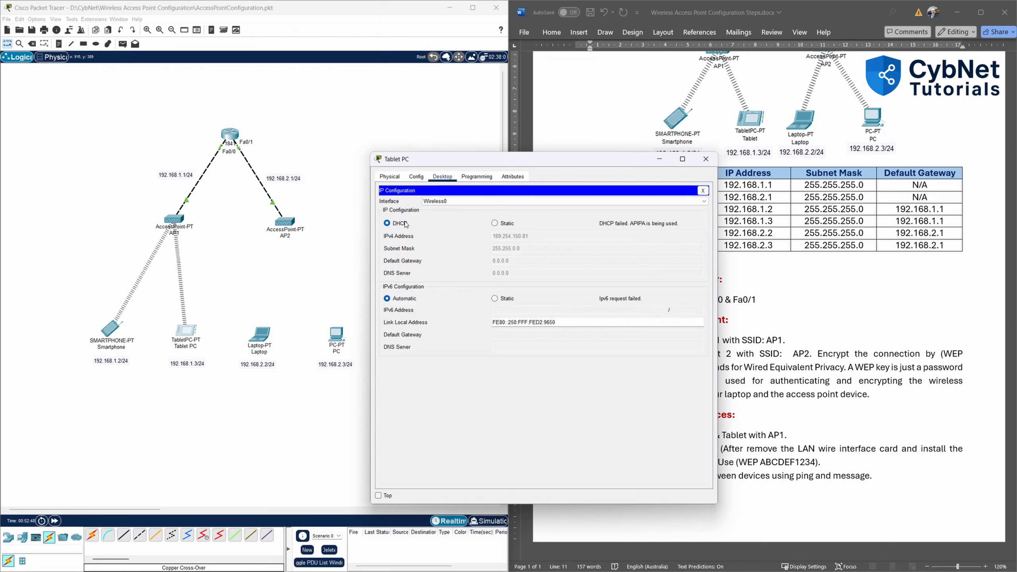
left_click(494, 224)
left_click_drag(542, 164, 427, 156)
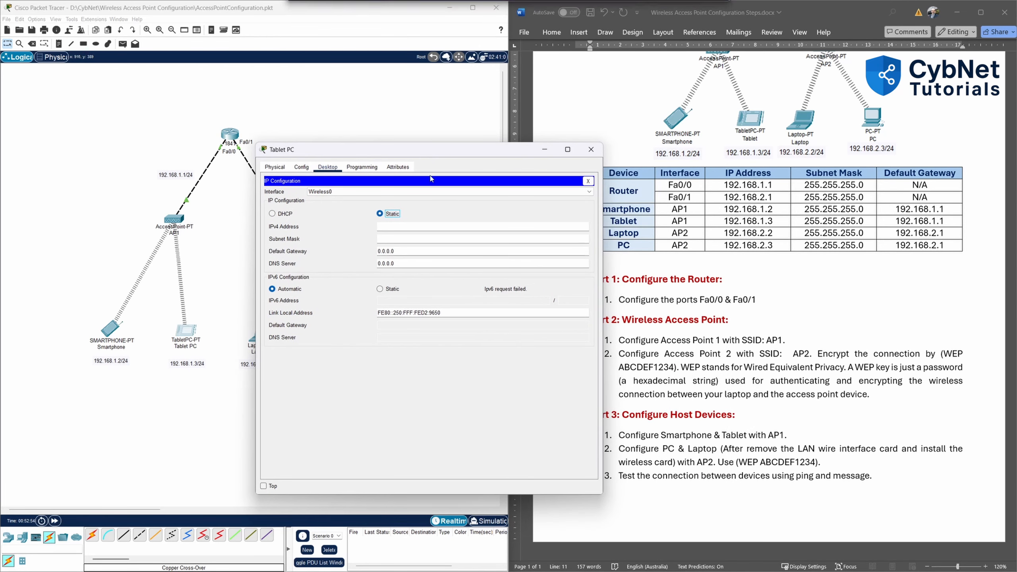
left_click(413, 227)
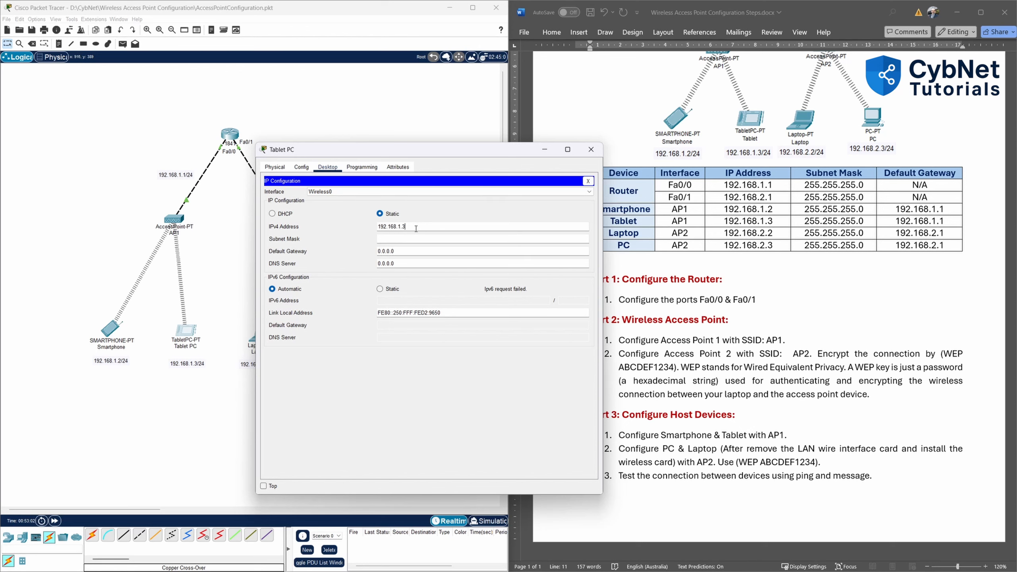
left_click(417, 238)
Set the tablet's default gateway to 192.168.1.1, dismiss the warning, and close its window.
key("Tab")
key("BackSpace")
key("BackSpace")
key("BackSpace")
key("BackSpace")
key("BackSpace")
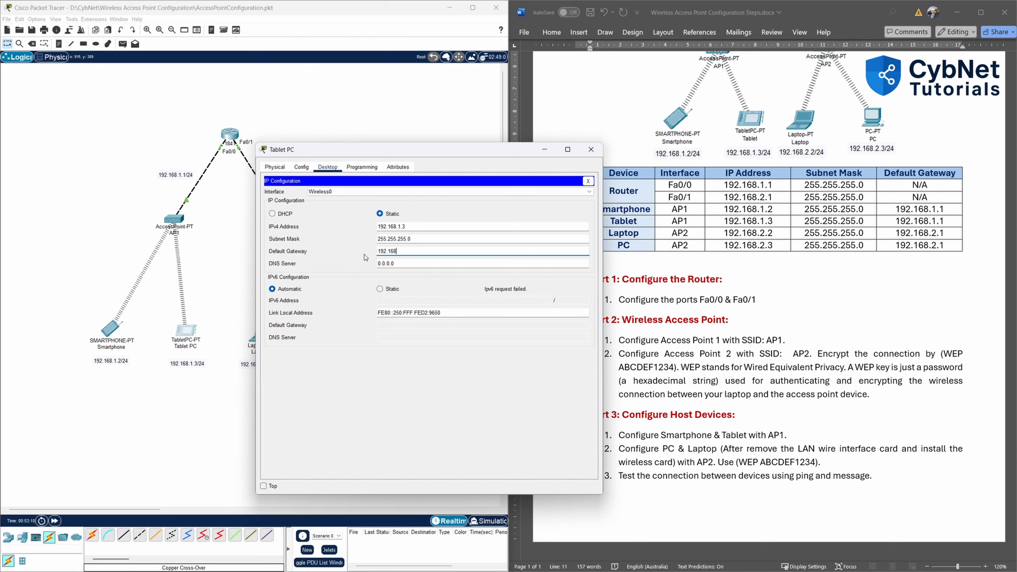
type("192.168.1.1")
key("Return")
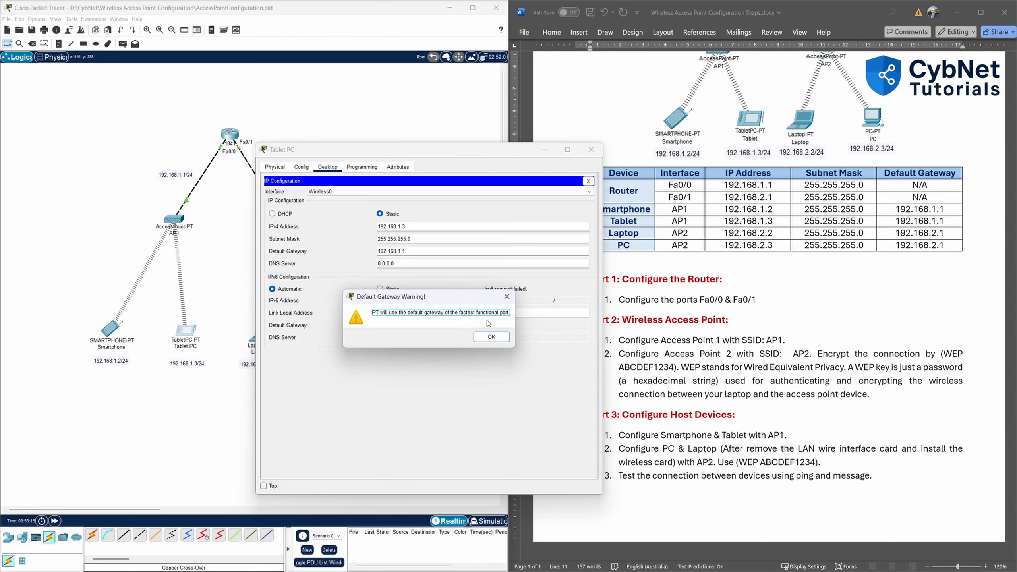
left_click(491, 341)
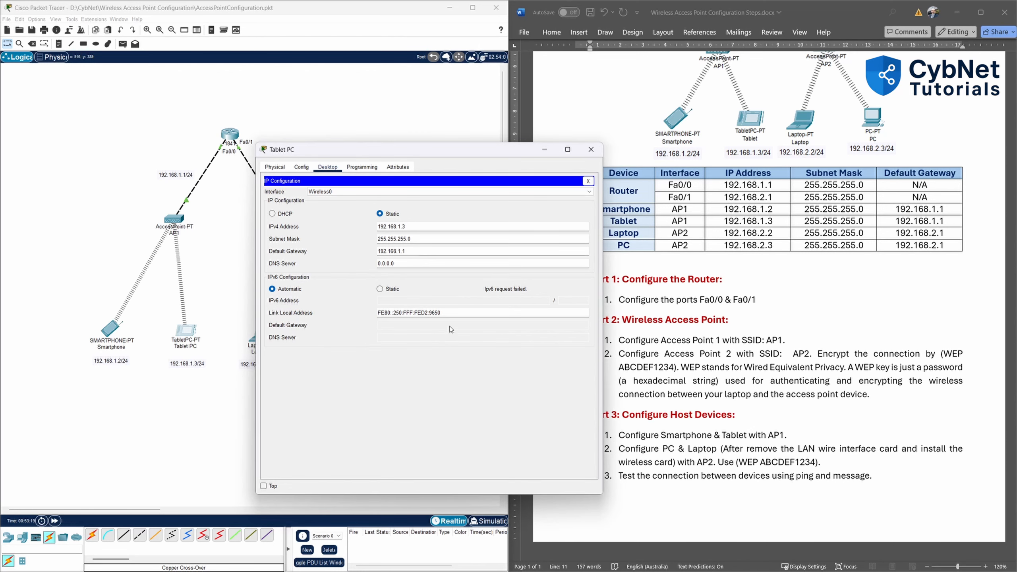
left_click(590, 154)
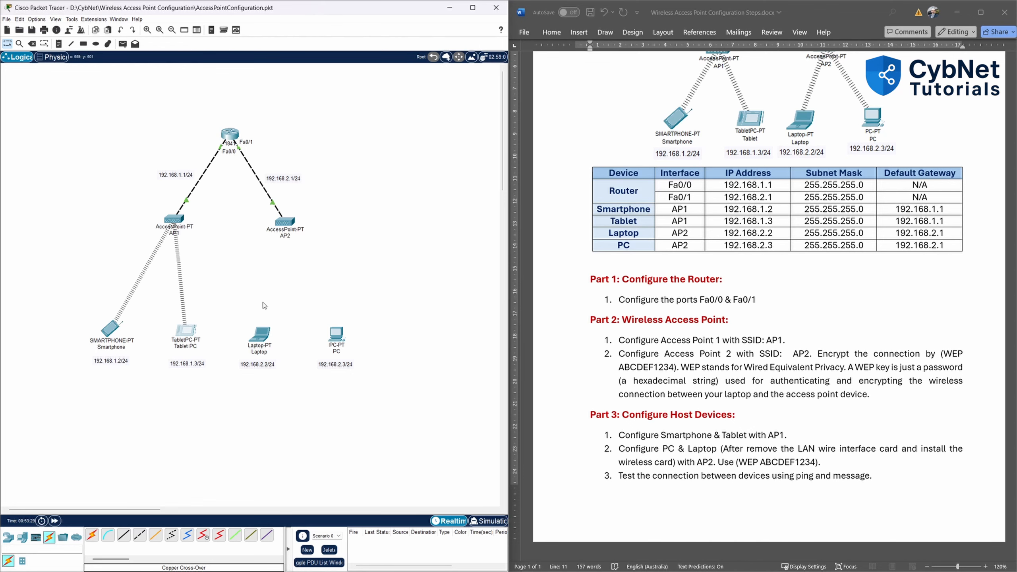
Open the Laptop's Physical view zoomed in on its module slot.
left_click(260, 336)
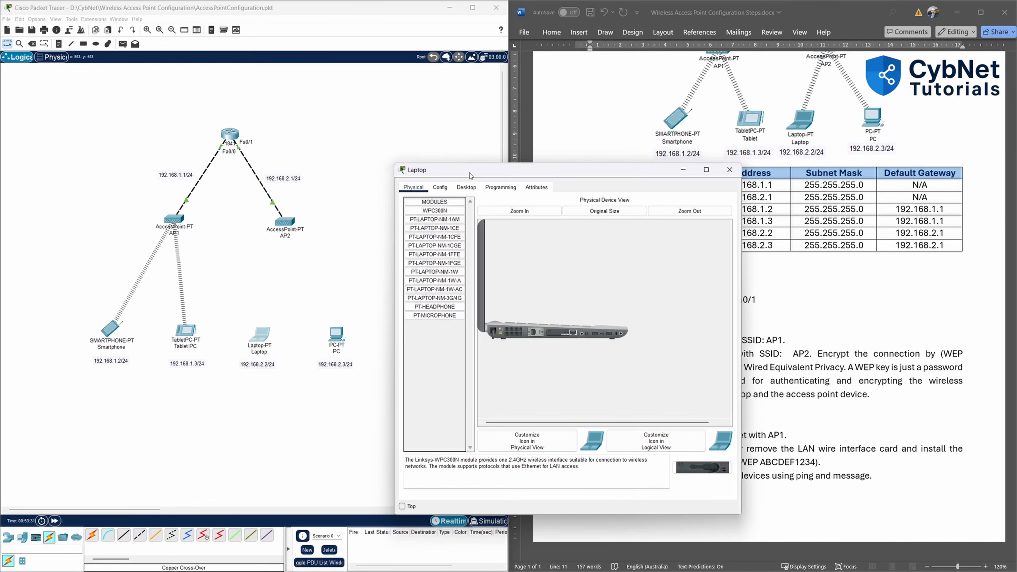
left_click_drag(471, 173, 460, 104)
left_click(430, 121)
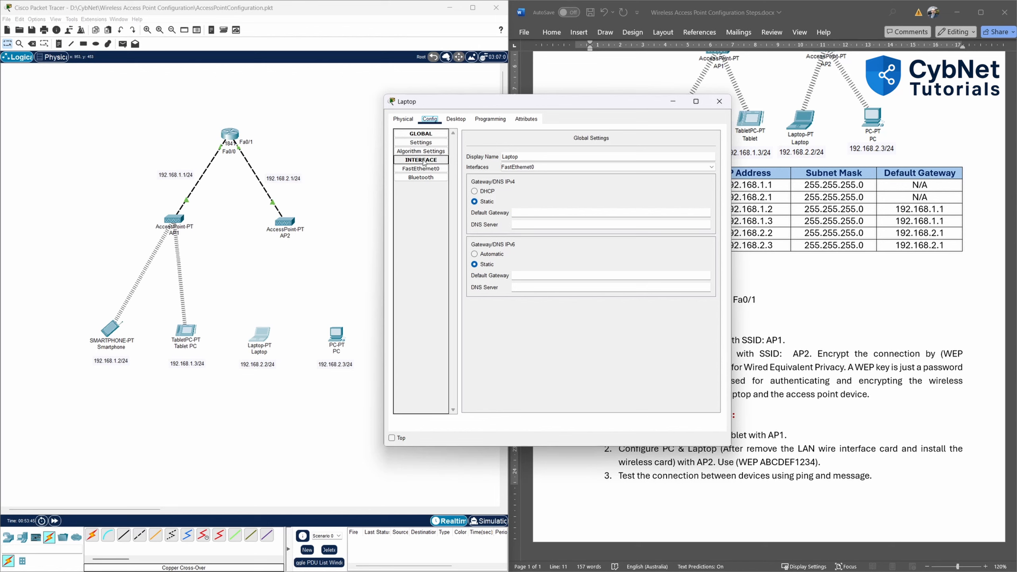
left_click(404, 119)
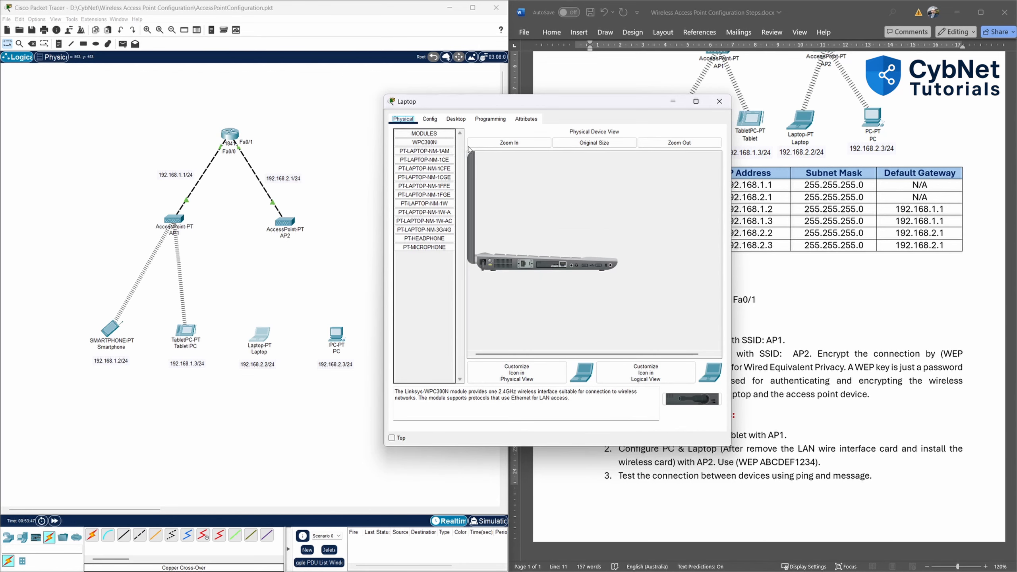
left_click(509, 143)
left_click(508, 143)
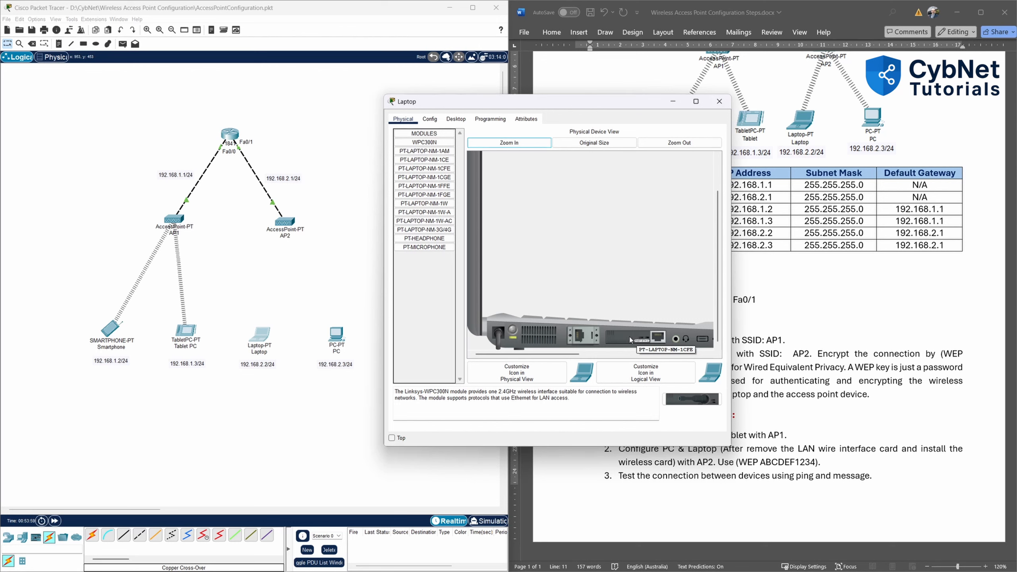
Power off the Laptop and remove its installed wired network card.
left_click_drag(631, 341, 431, 298)
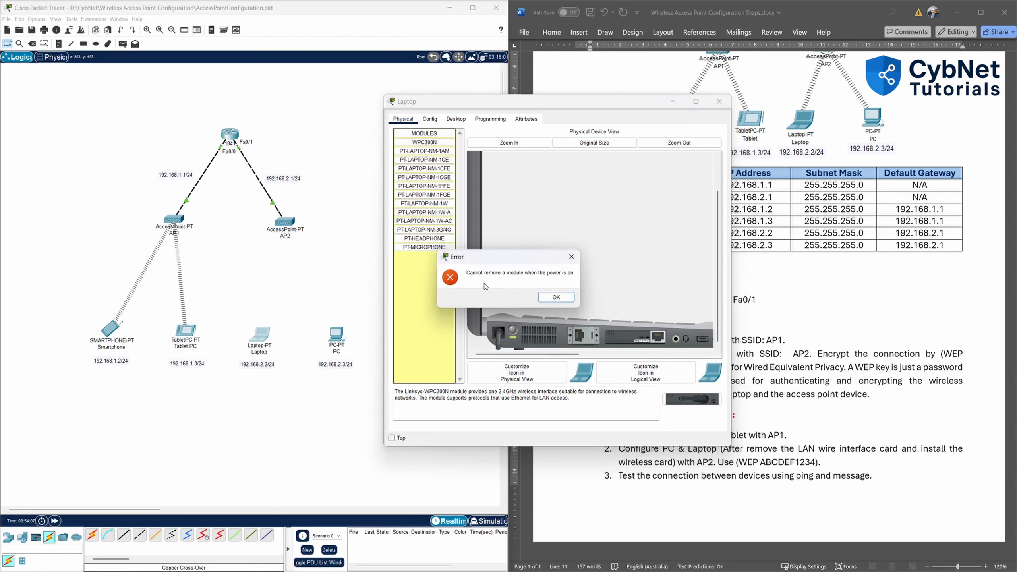
left_click(556, 298)
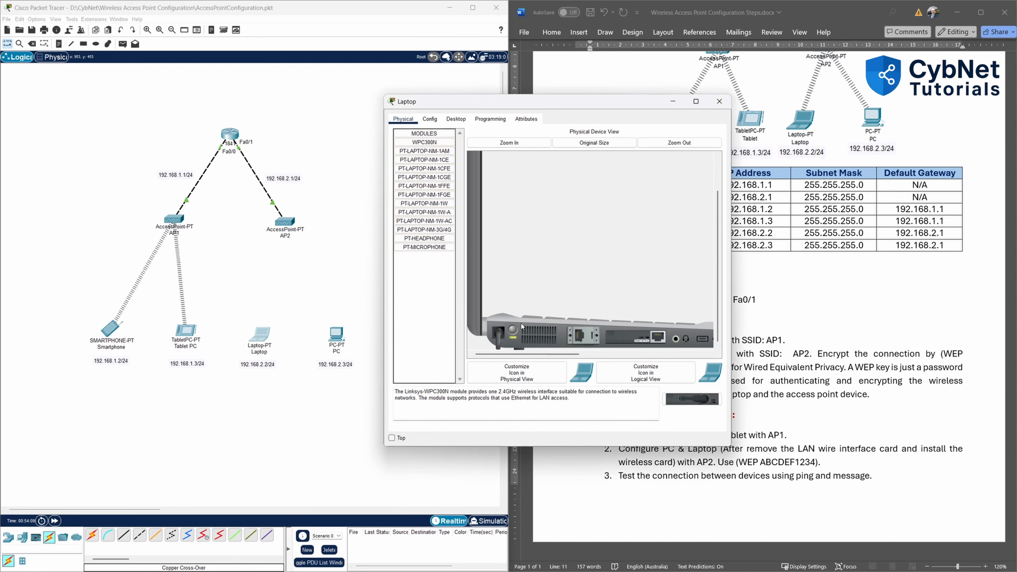
left_click(513, 330)
left_click_drag(636, 338, 434, 320)
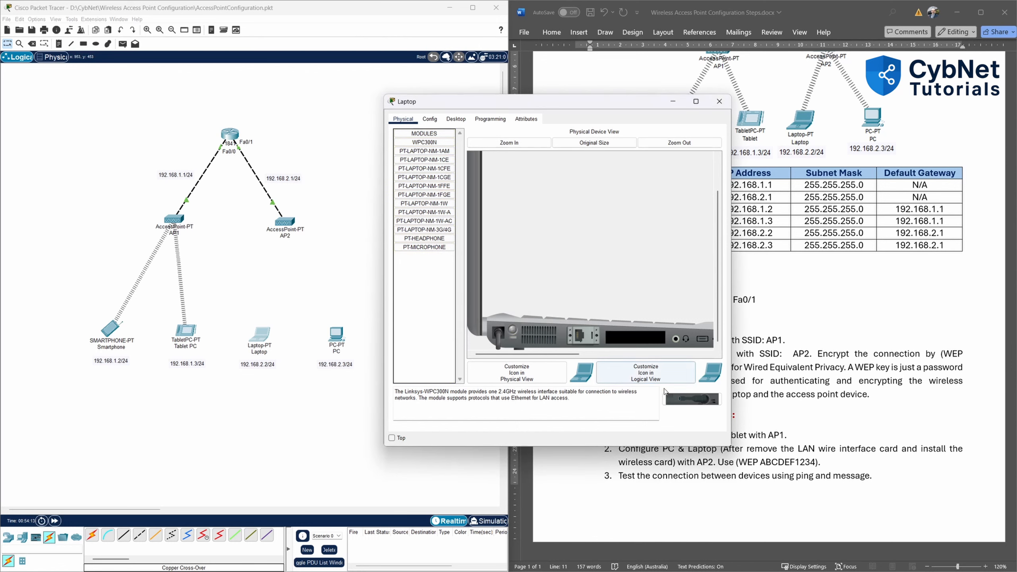
Install the Linksys-WPC300N wireless module in the empty slot and power the Laptop on.
left_click(437, 151)
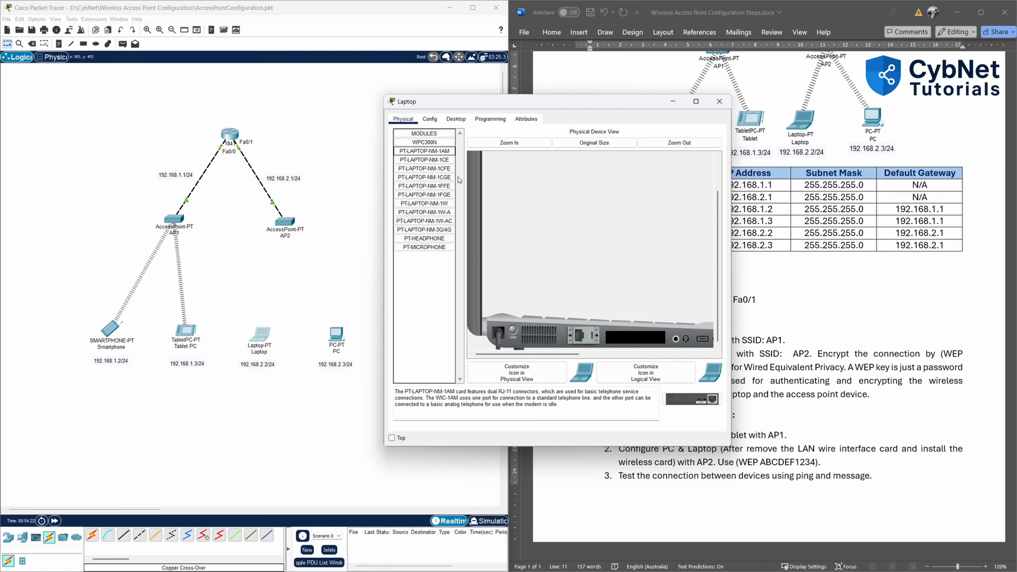
left_click(439, 159)
left_click(438, 168)
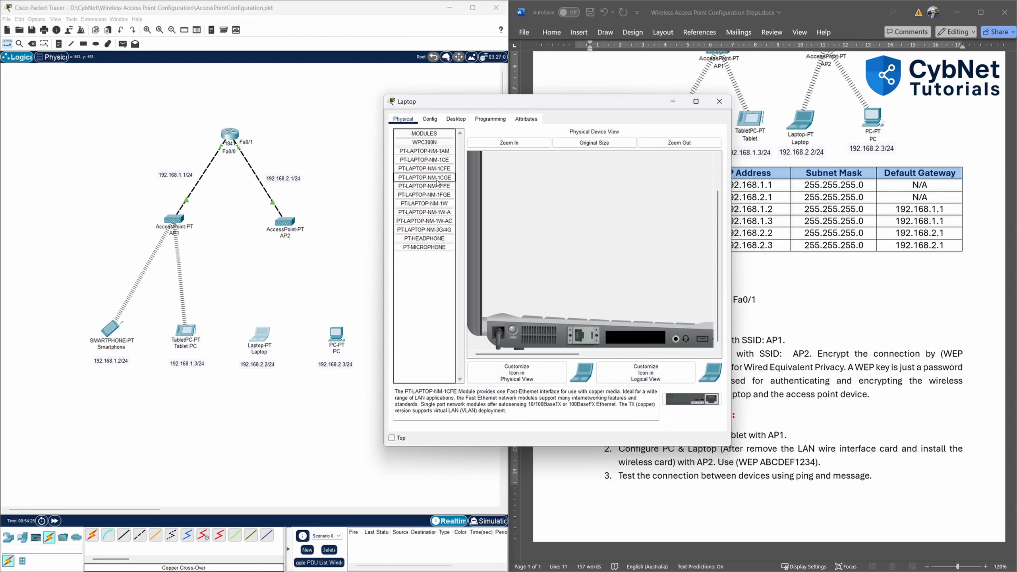
left_click(439, 176)
left_click(435, 143)
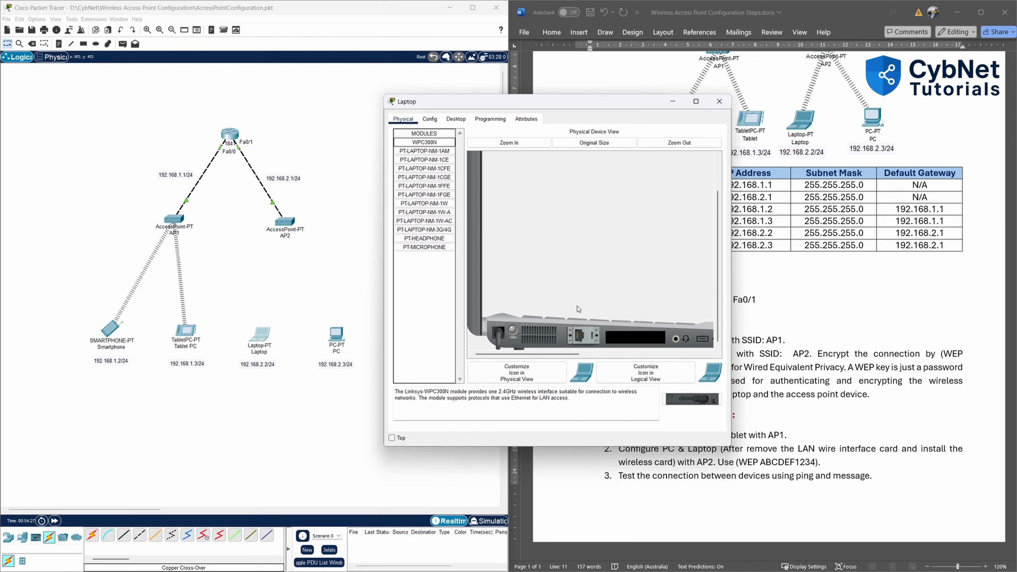
left_click_drag(690, 402, 633, 339)
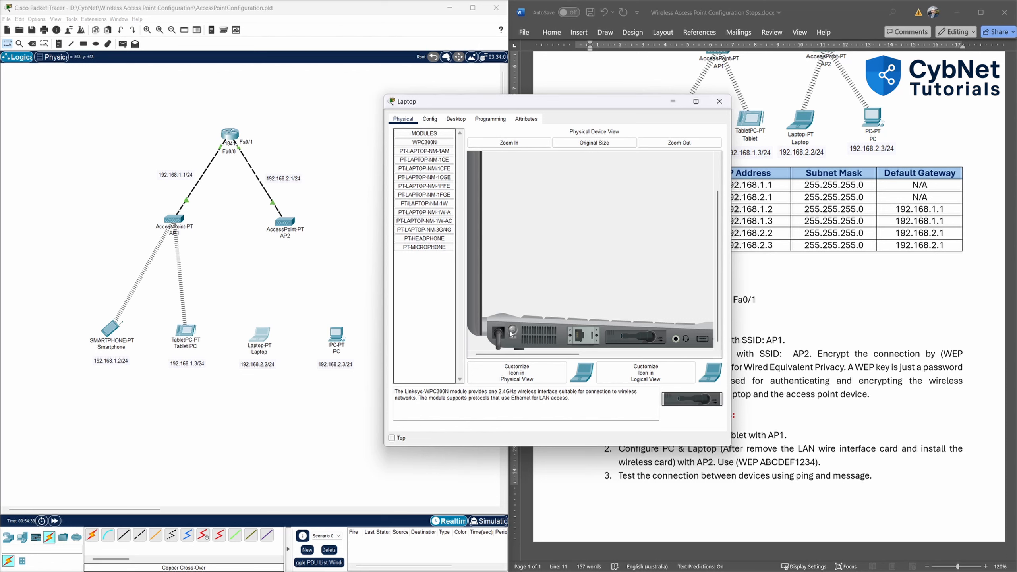
left_click(512, 330)
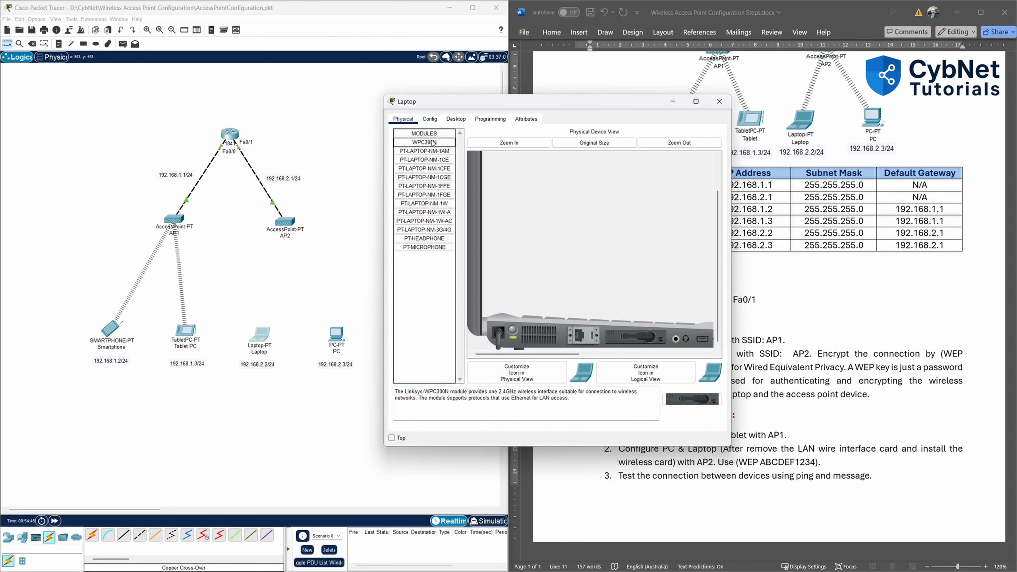
Set the Laptop's Wireless0 SSID to AP2 with WEP authentication and enter the WEP key.
left_click(456, 119)
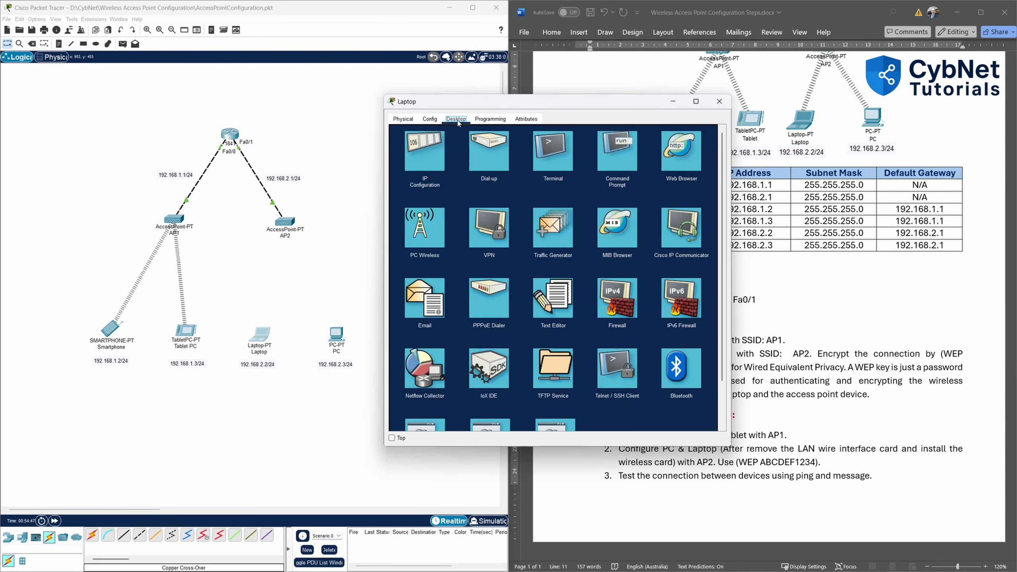
left_click(430, 119)
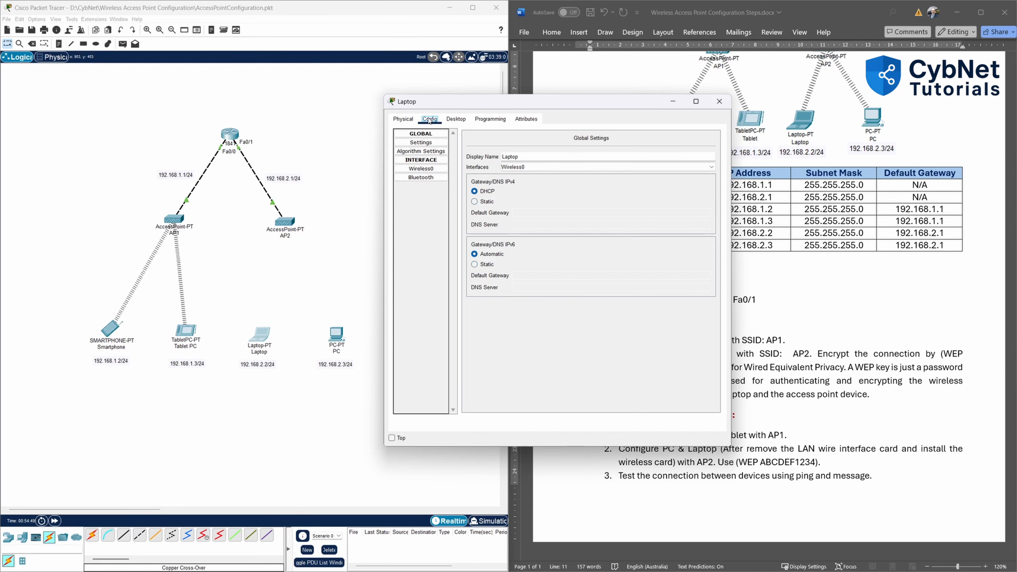
left_click(431, 169)
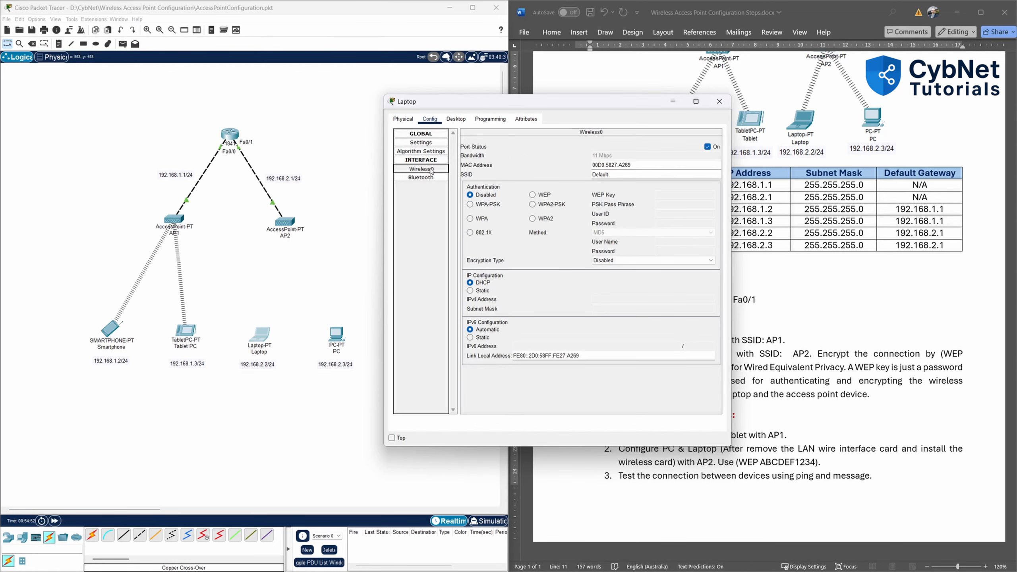
double_click(626, 175)
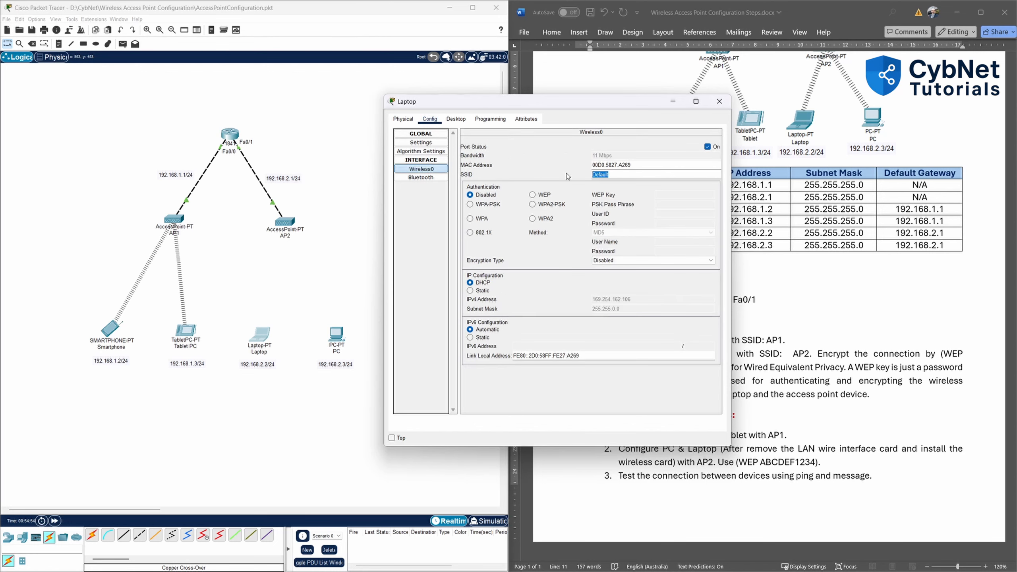
type("AP2")
left_click(541, 198)
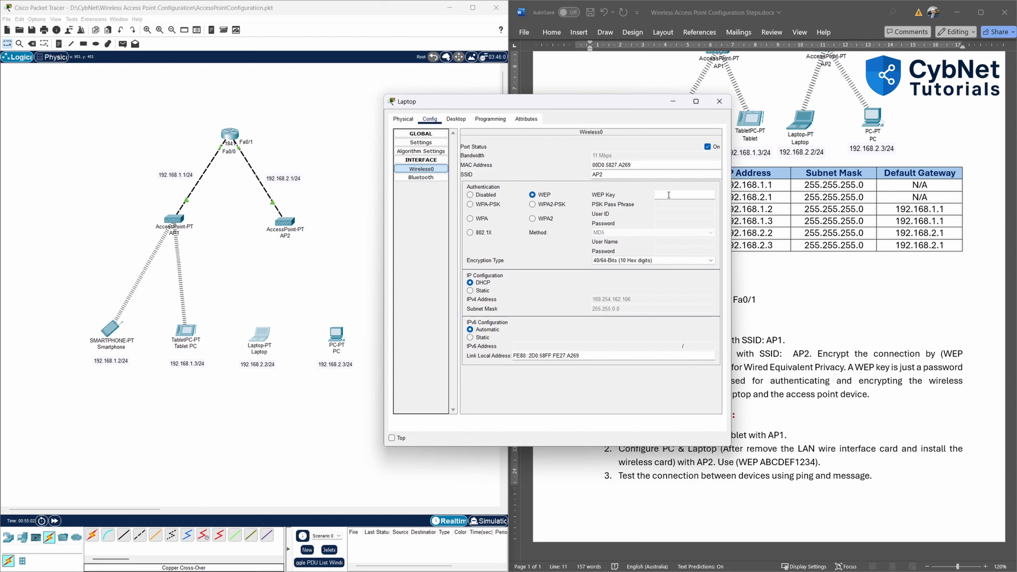
type("BCDEF1234")
left_click(555, 177)
left_click(459, 119)
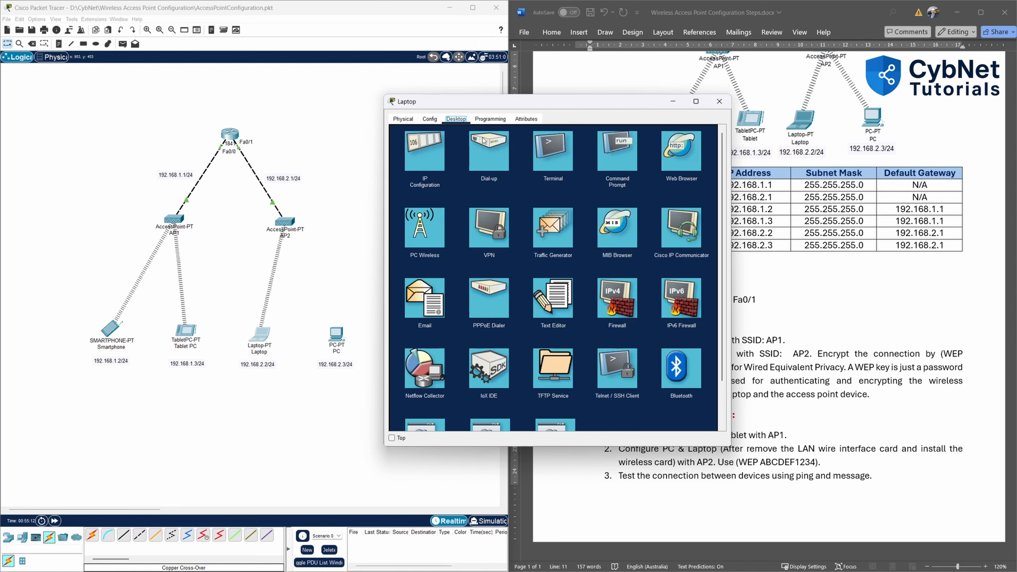
Give the Laptop static IP 192.168.2.2, mask 255.255.255.0, gateway 192.168.2.1, then close its window.
left_click(433, 155)
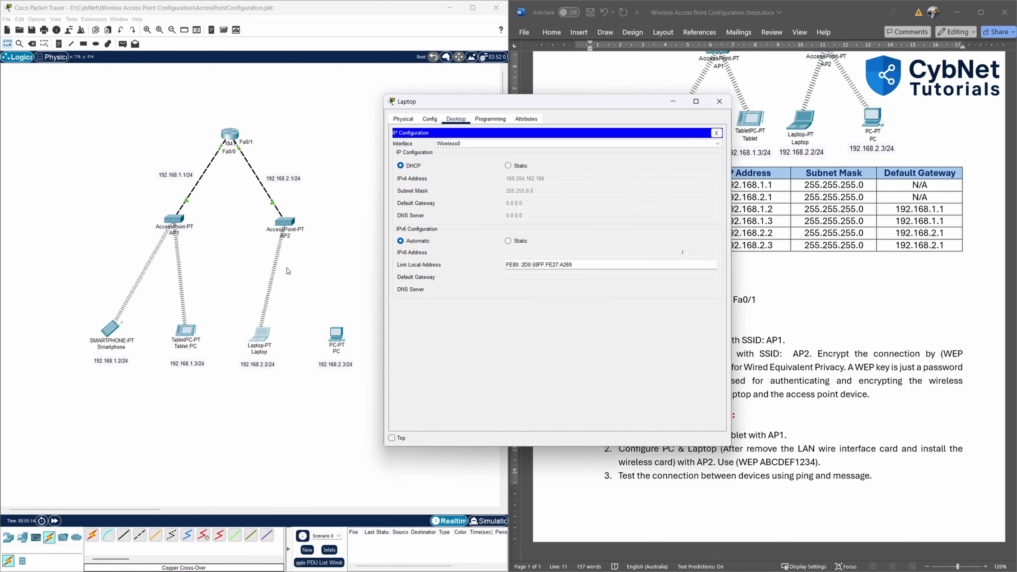
mouse_move(572, 102)
left_mouse_down()
mouse_move(445, 104)
mouse_move(578, 90)
left_mouse_up()
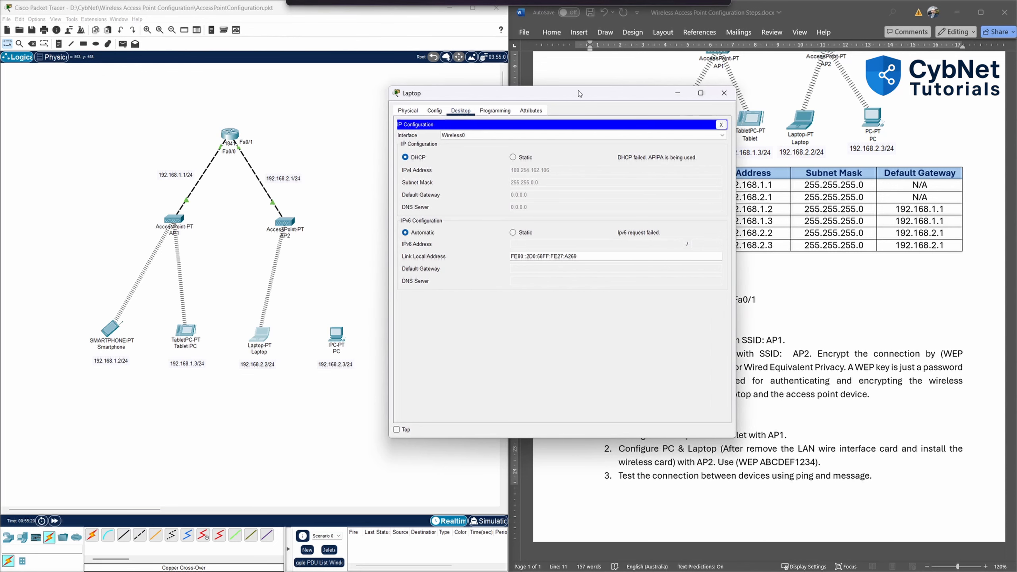
left_click(516, 158)
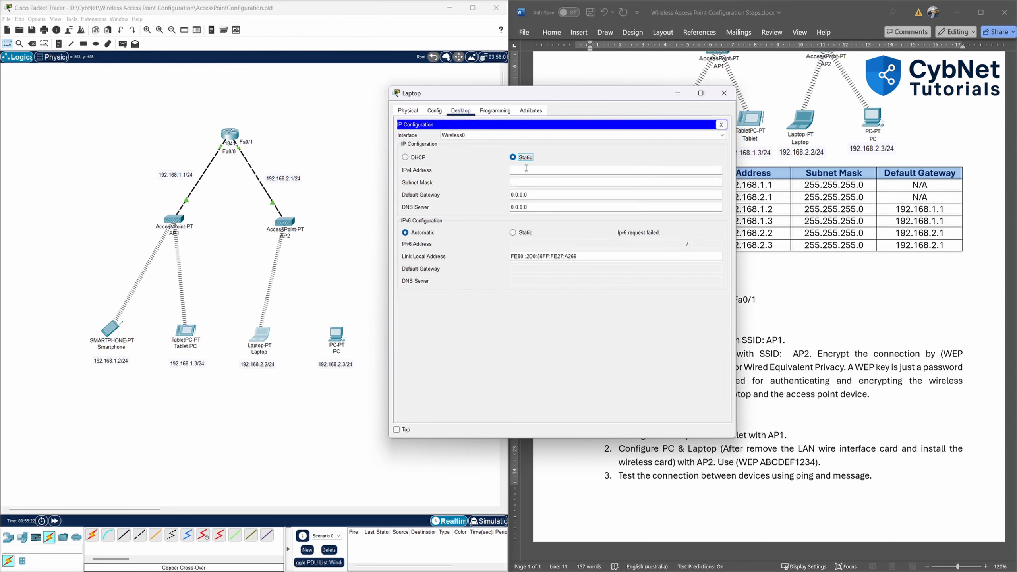
left_click(524, 169)
type("192.168.2.2")
left_click(533, 182)
key("Tab")
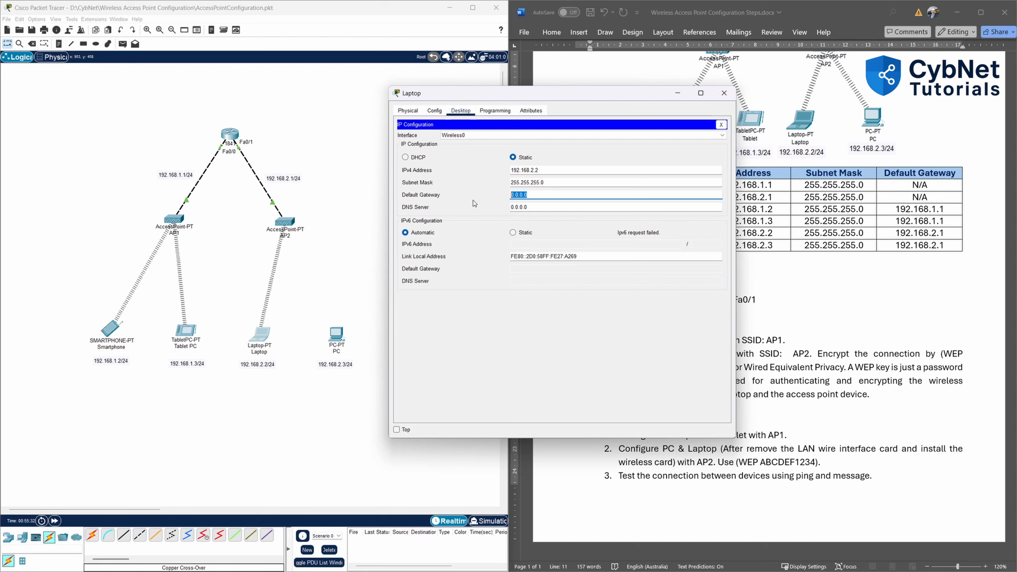
type("192.168.2.1")
left_click(612, 328)
left_click(723, 93)
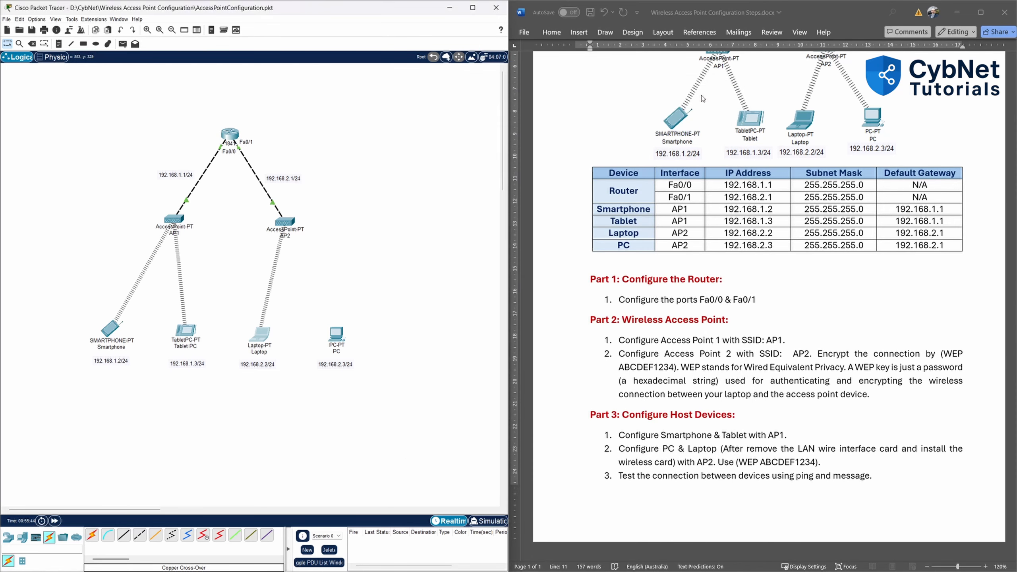
Open the PC's Physical view and zoom in on its hardware.
left_click(336, 337)
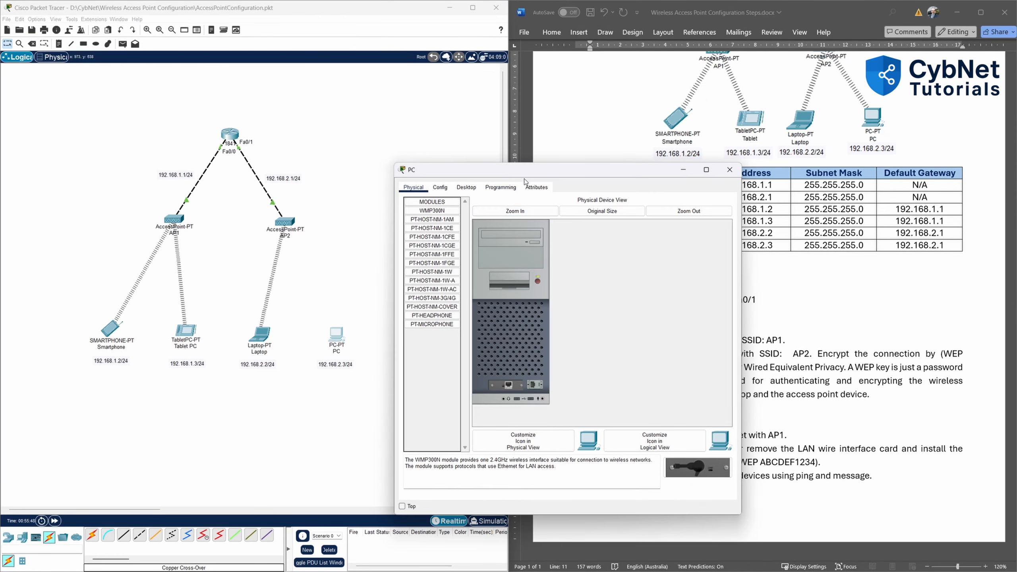
left_click_drag(527, 173, 509, 94)
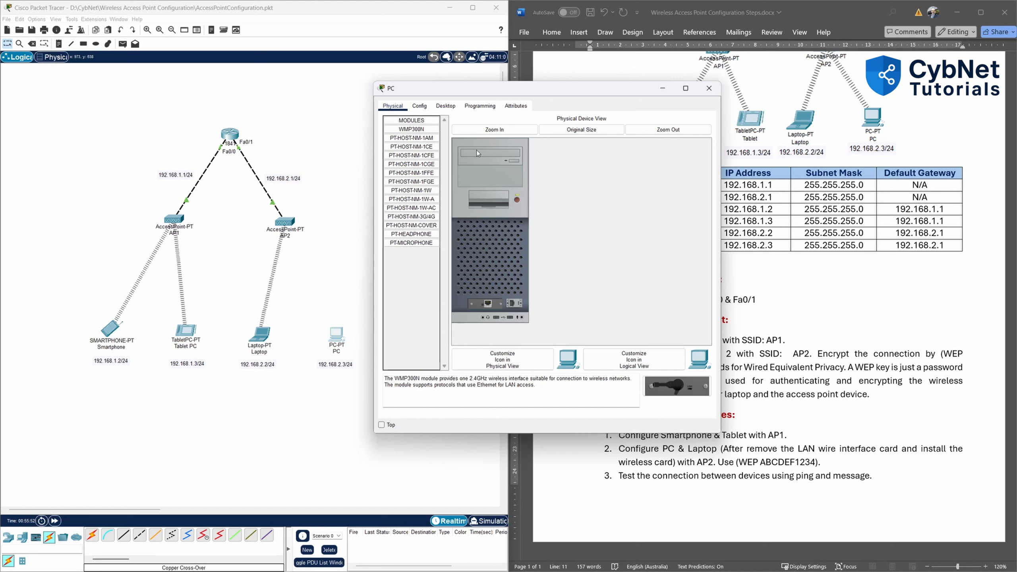
left_click(419, 106)
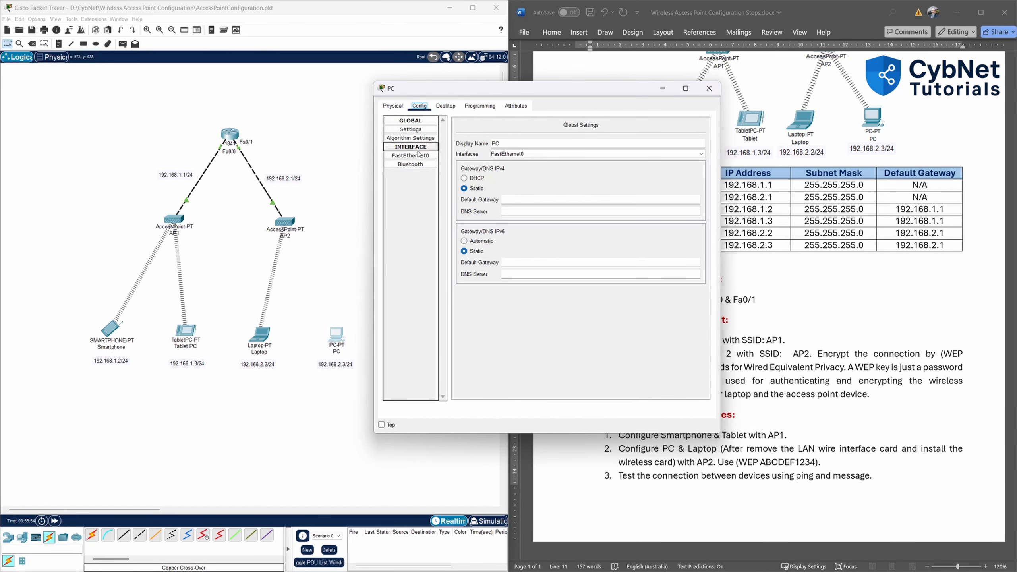
left_click(393, 107)
left_click(504, 133)
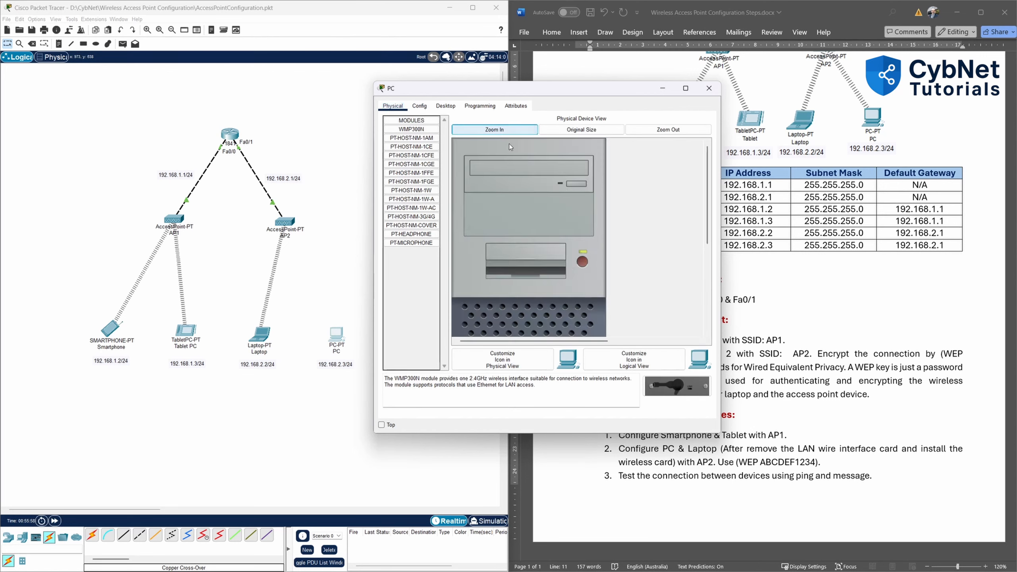
Swap the PC's wired PT-HOST-NM-1CFE card for the WMP300N wireless module.
scroll(551, 213, "down", 2)
scroll(551, 213, "down", 5)
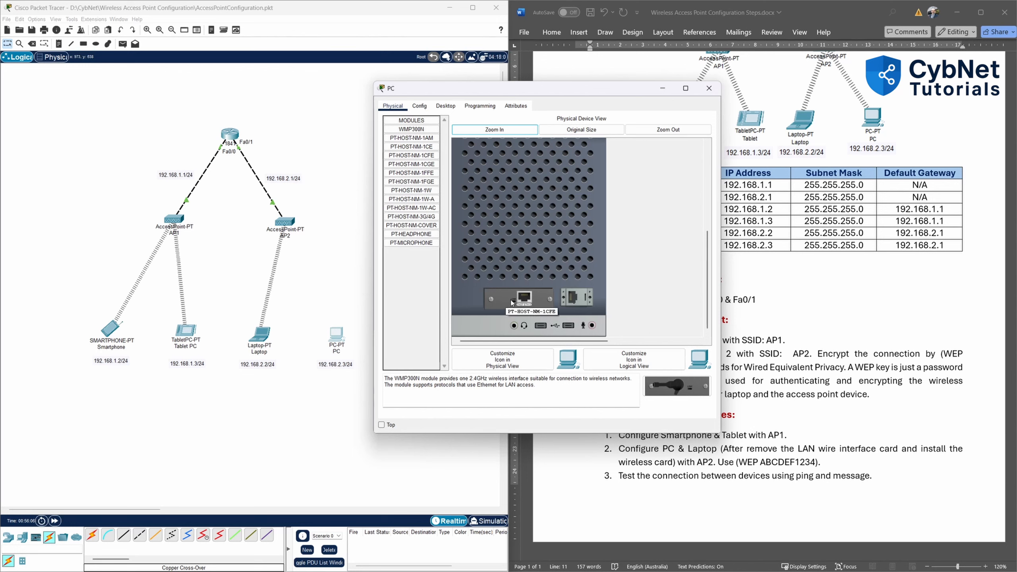
scroll(541, 268, "up", 3)
scroll(564, 227, "down", 3)
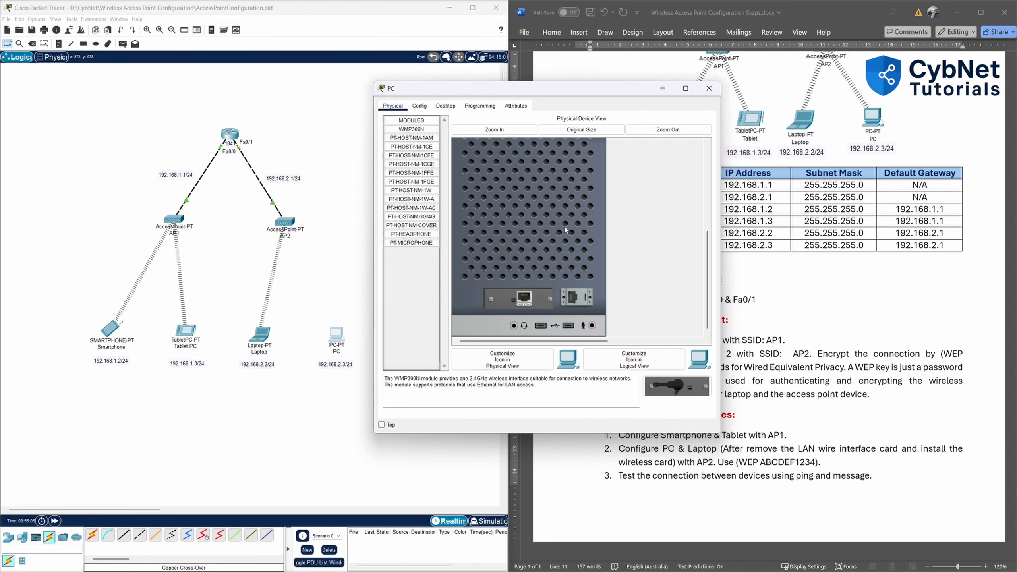
left_click_drag(529, 307, 427, 302)
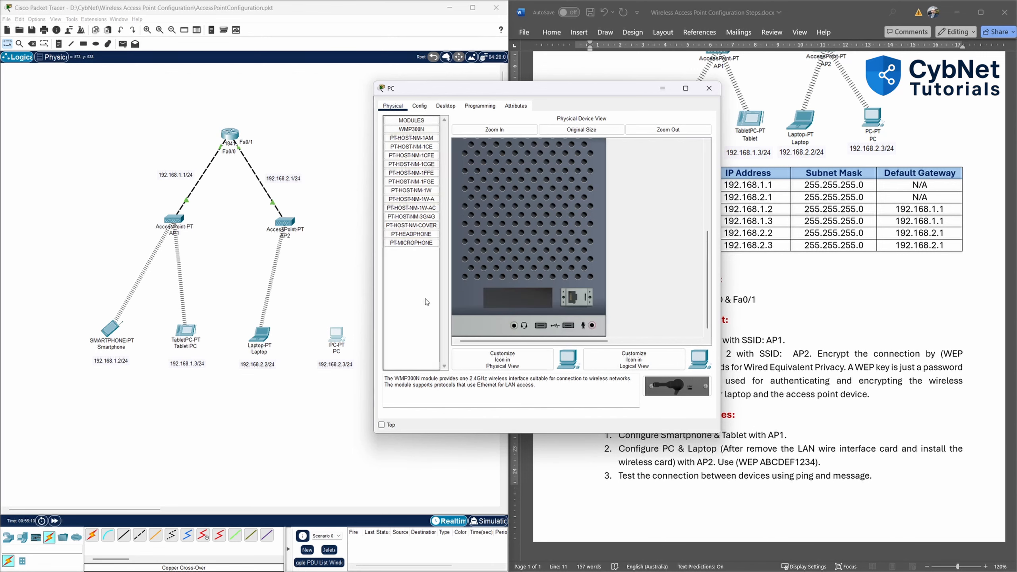
left_click_drag(711, 393, 523, 301)
scroll(523, 302, "up", 3)
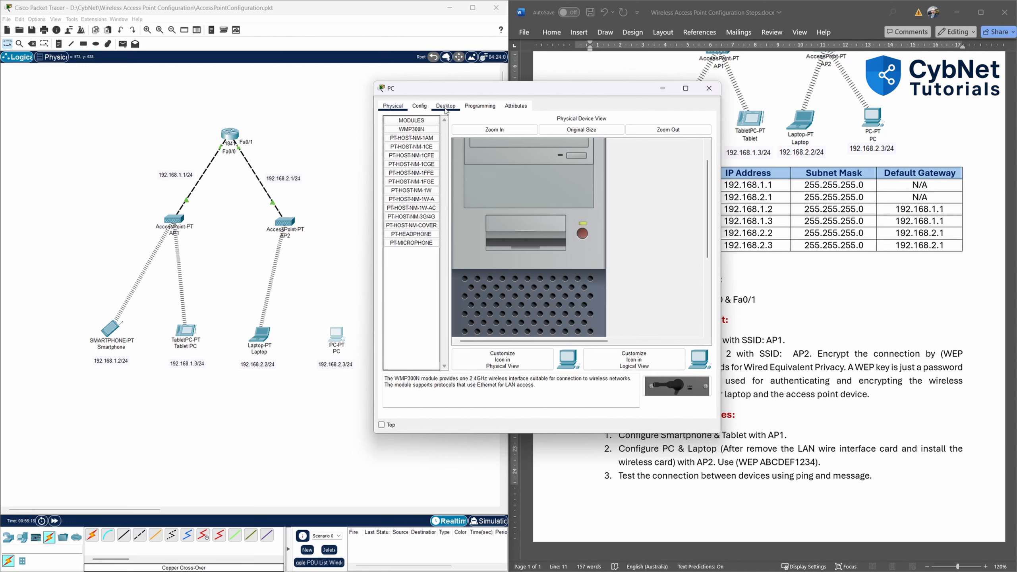
Set the PC's Wireless0 SSID to AP2 with WEP authentication and enter the WEP key.
left_click(419, 106)
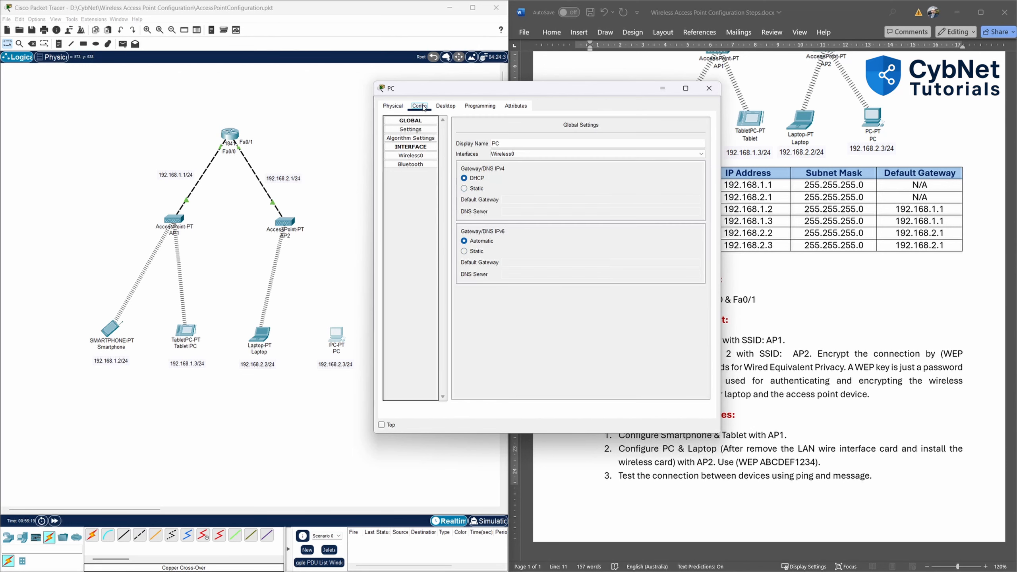
left_click(419, 157)
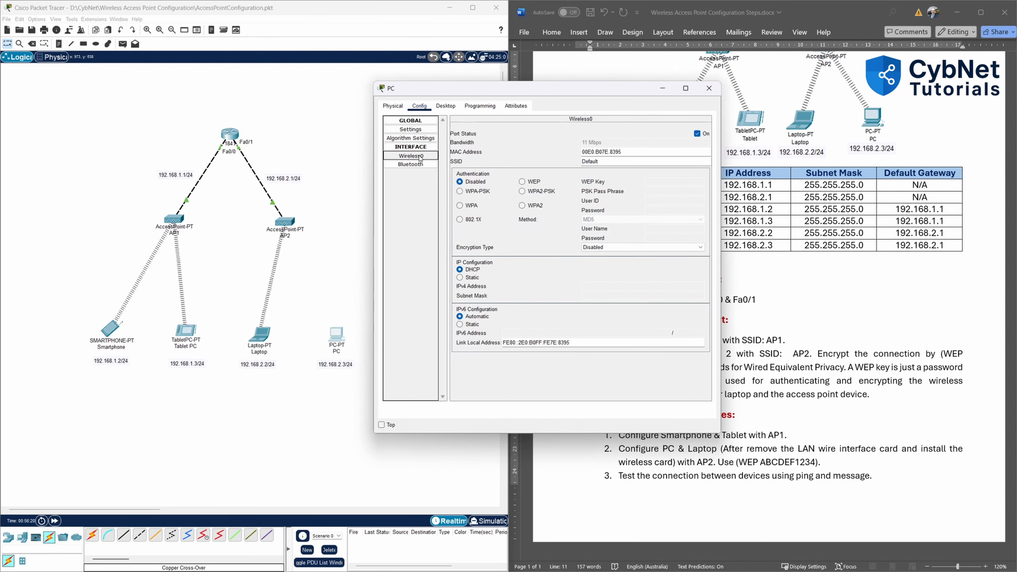
double_click(589, 161)
type("AP2")
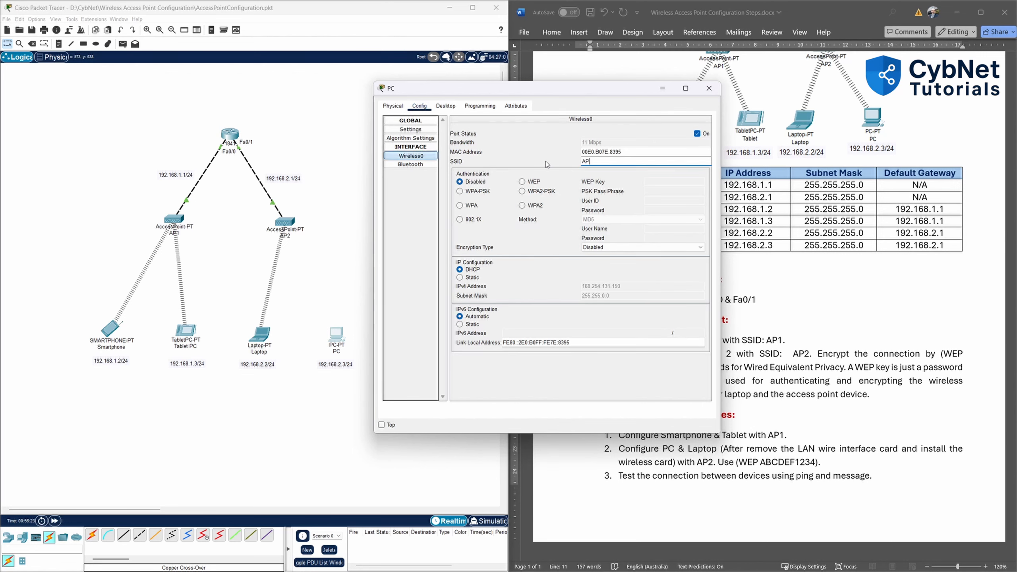
left_click(521, 182)
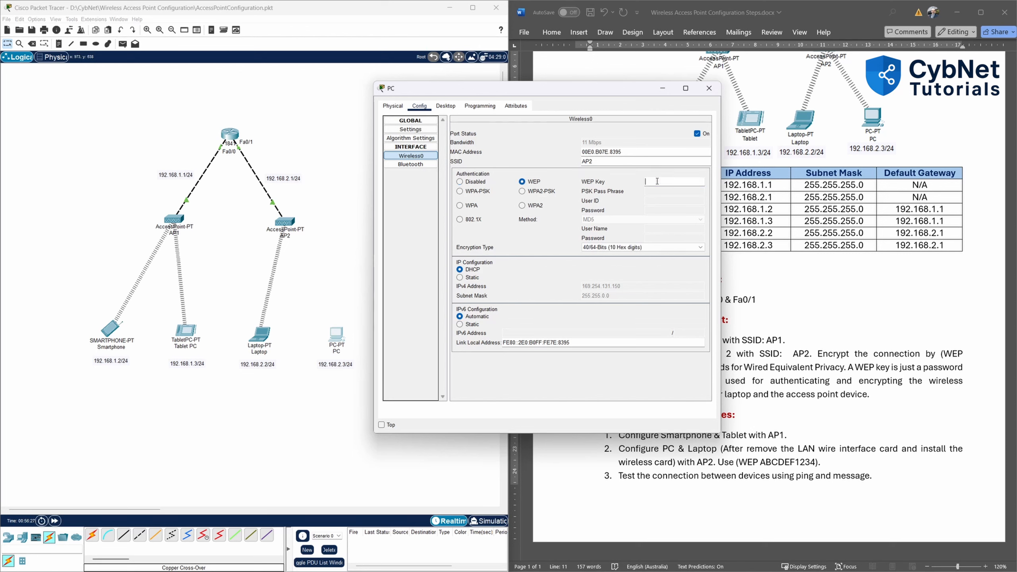
type("ABCDEF1234")
Give the PC static IP 192.168.2.3, mask 255.255.255.0, gateway 192.168.2.1, then close its window.
left_click(447, 107)
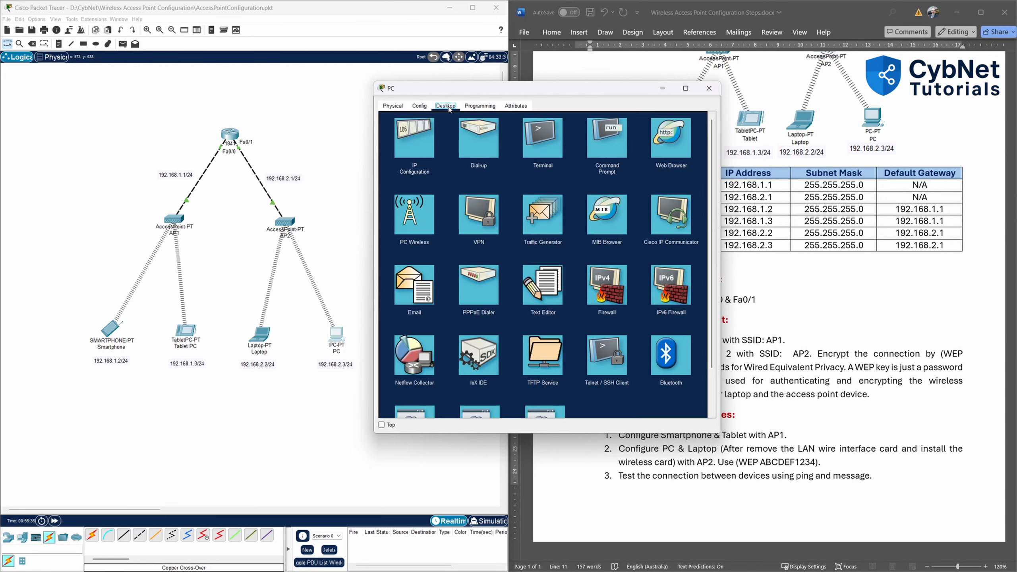
left_click(405, 133)
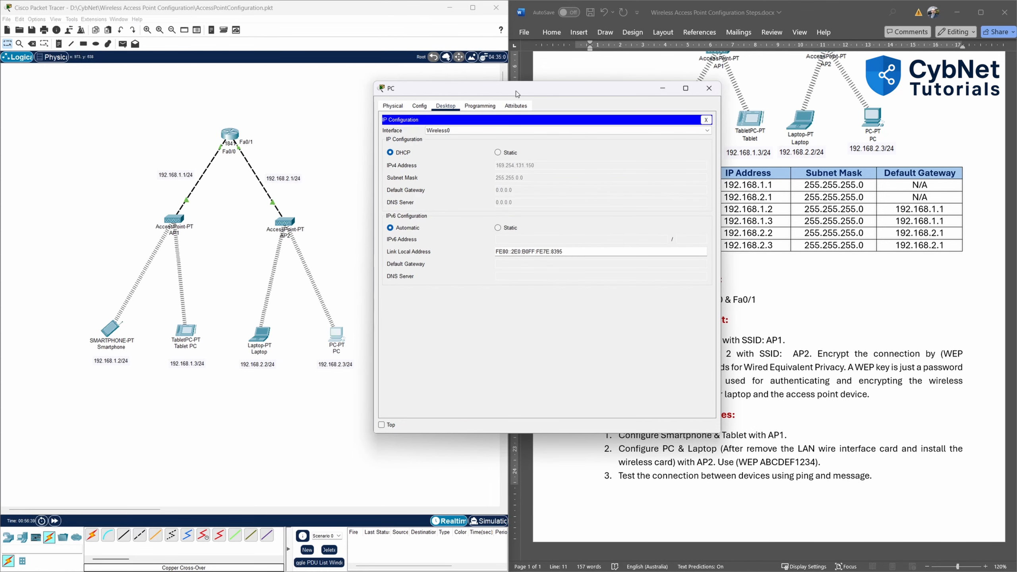
left_click(497, 152)
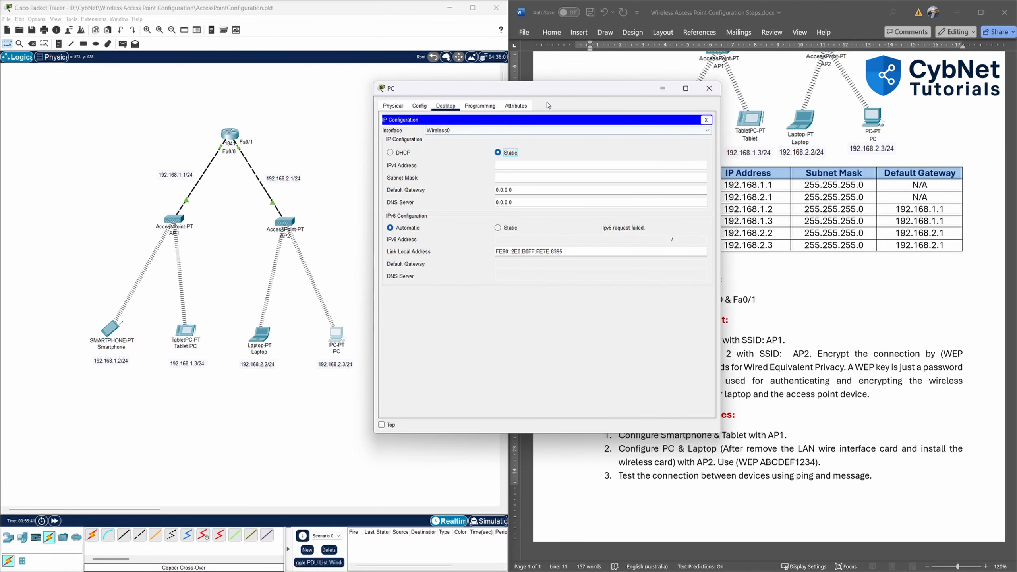
left_click_drag(551, 91, 574, 97)
left_click(545, 170)
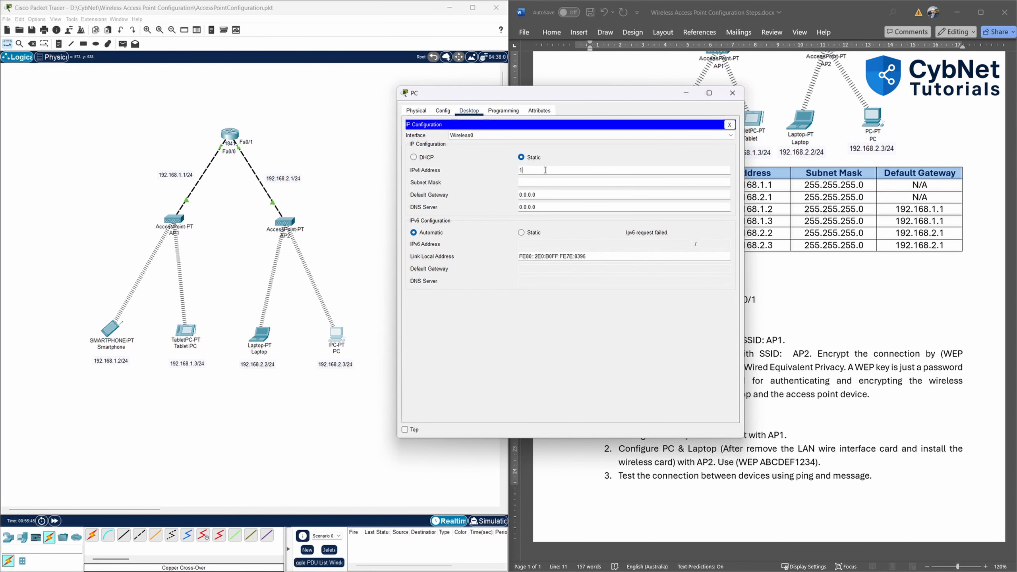
type("192.168.2.3")
left_click(559, 184)
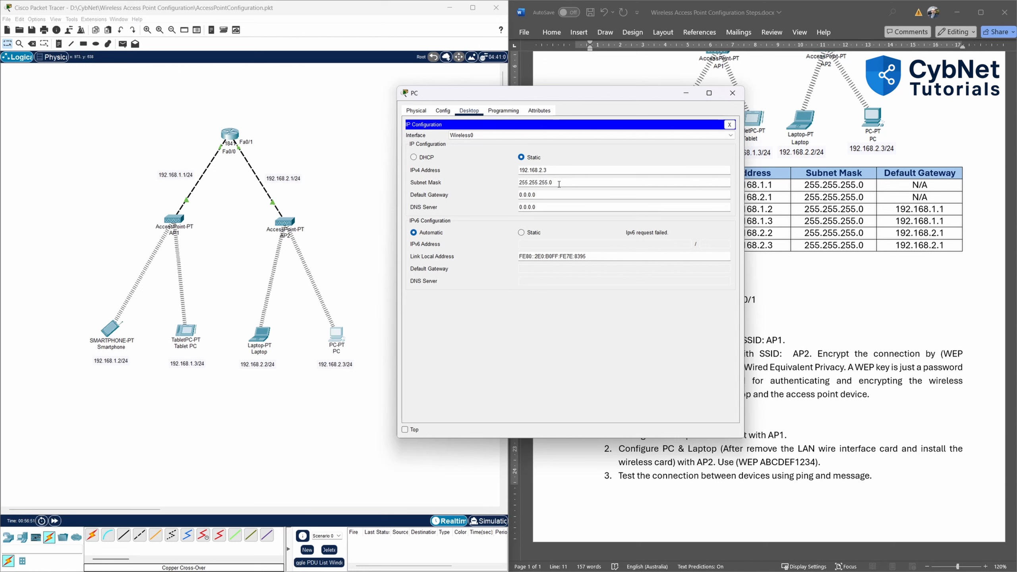
left_click_drag(537, 195, 507, 195)
type("19")
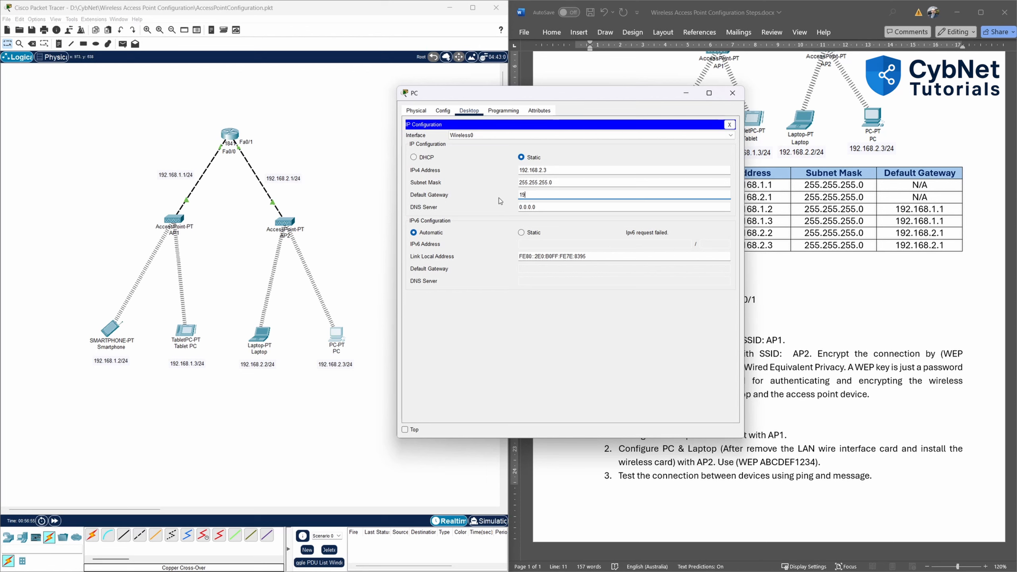
type("2.168.2.1")
left_click(540, 358)
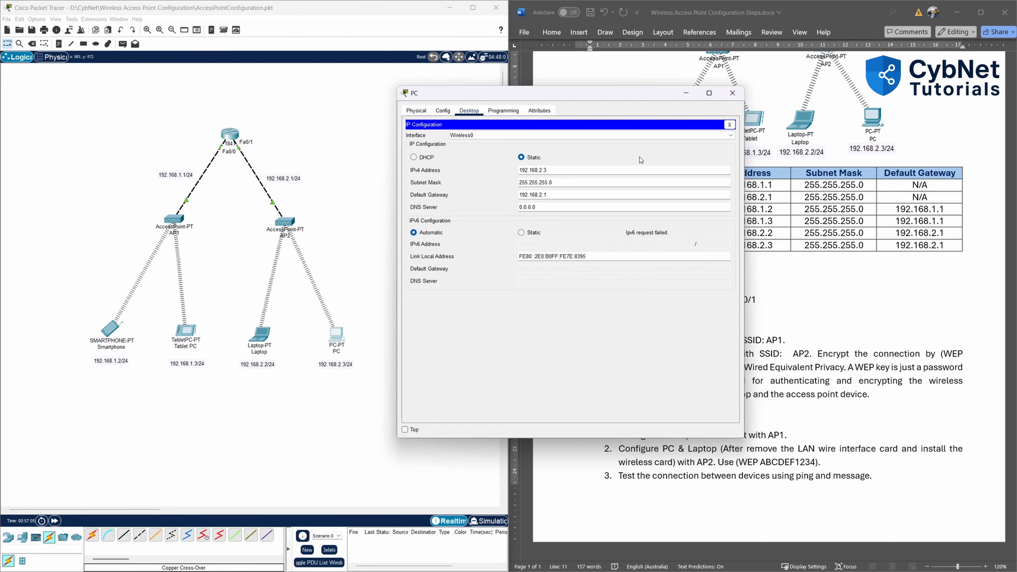
left_click(727, 100)
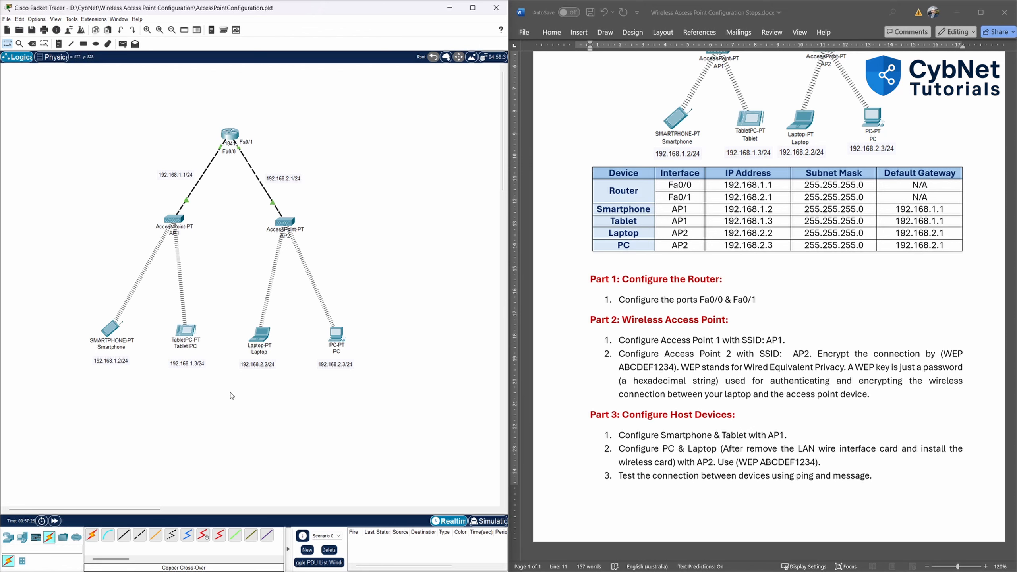
From the Smartphone's command prompt, ping the PC at 192.168.2.3.
left_click(113, 330)
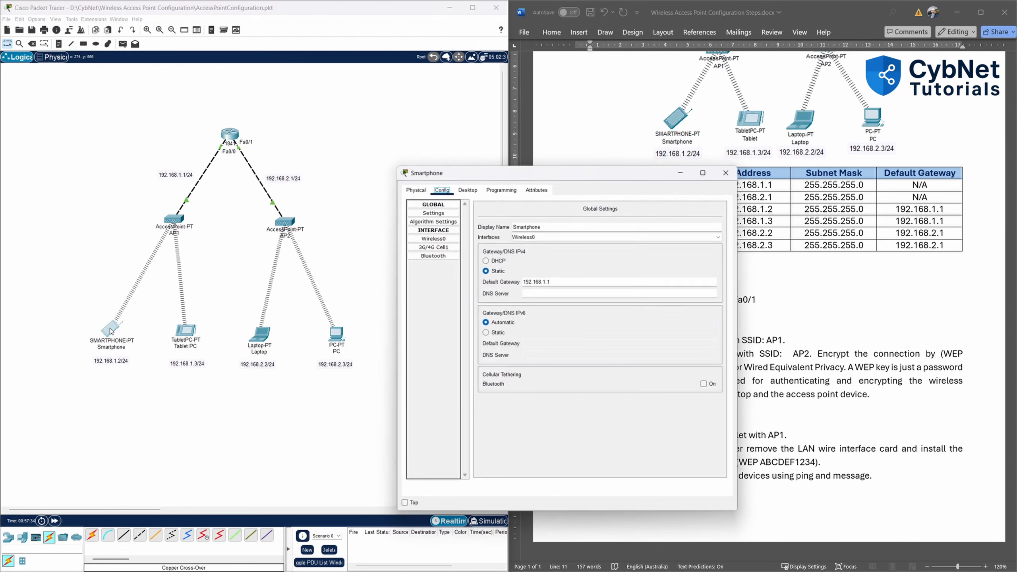
left_click_drag(462, 171, 509, 150)
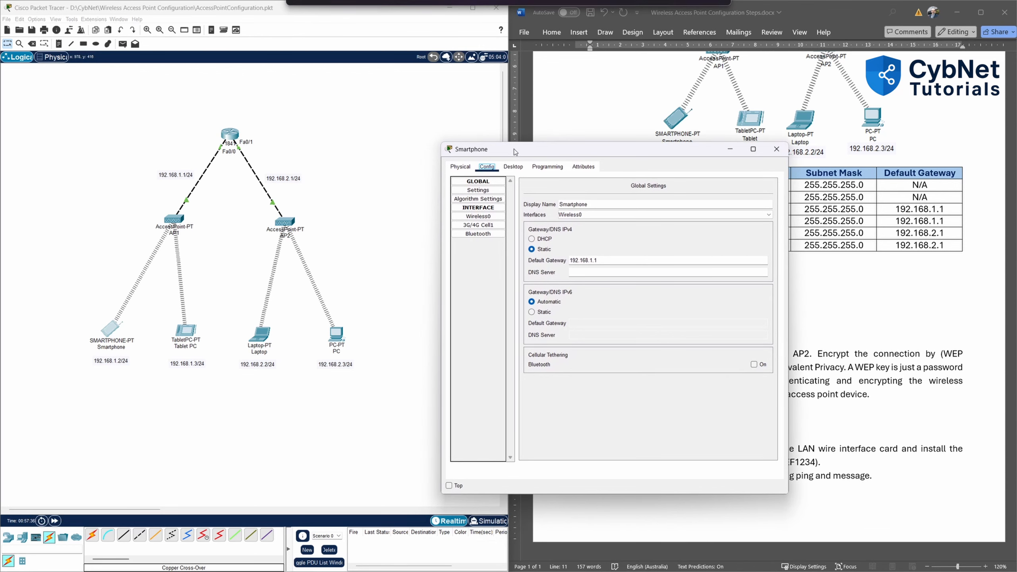
left_click(514, 167)
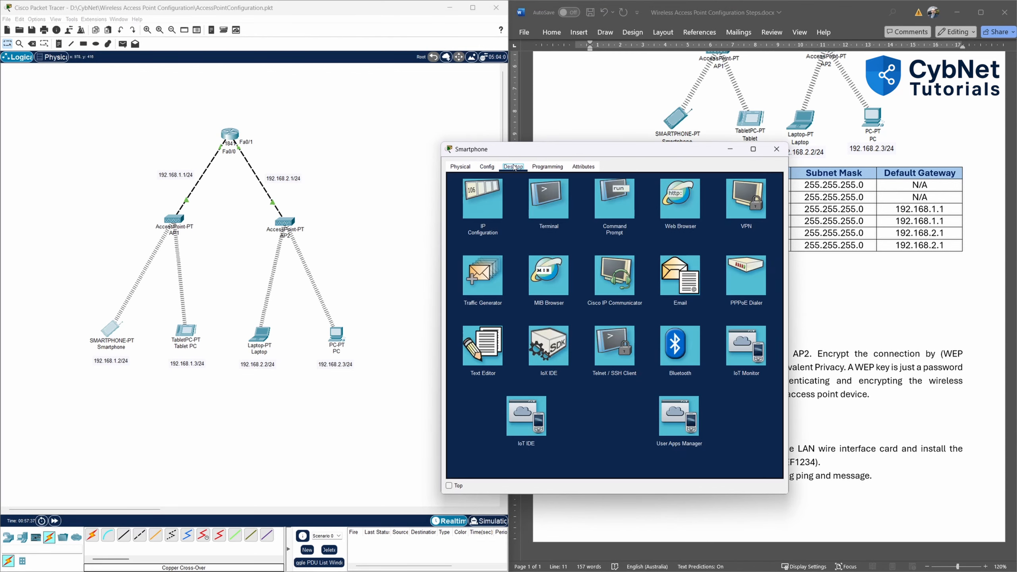
left_click(611, 205)
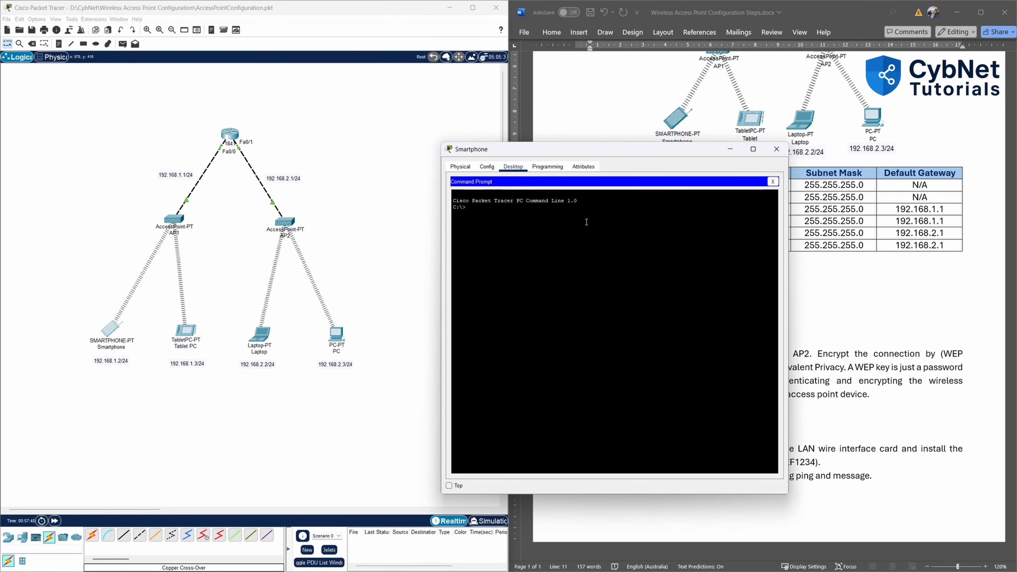
type("ping 192.168.2.3")
key("Return")
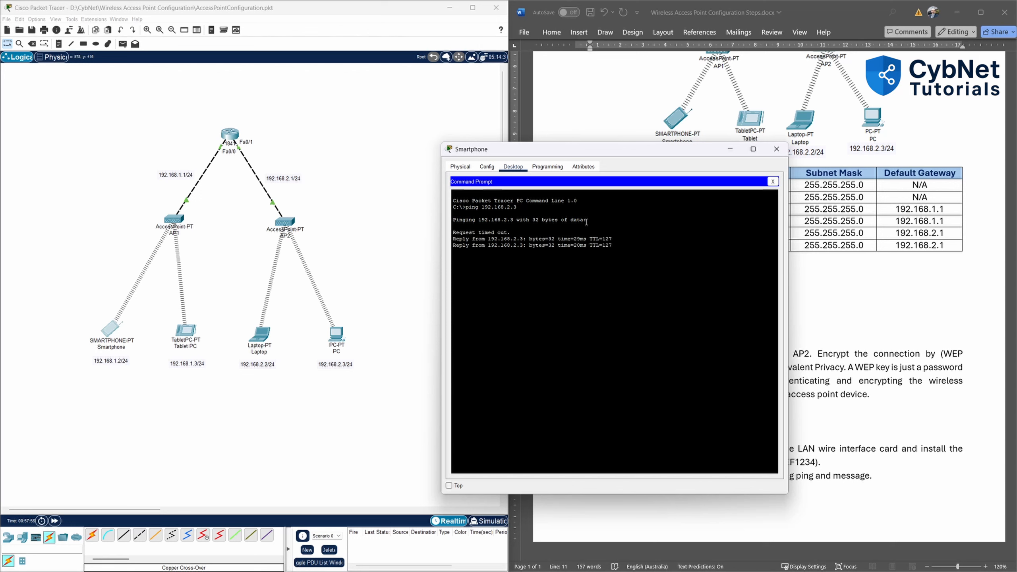
Edit the previous command to ping the Laptop at 192.168.2.2.
key("Up")
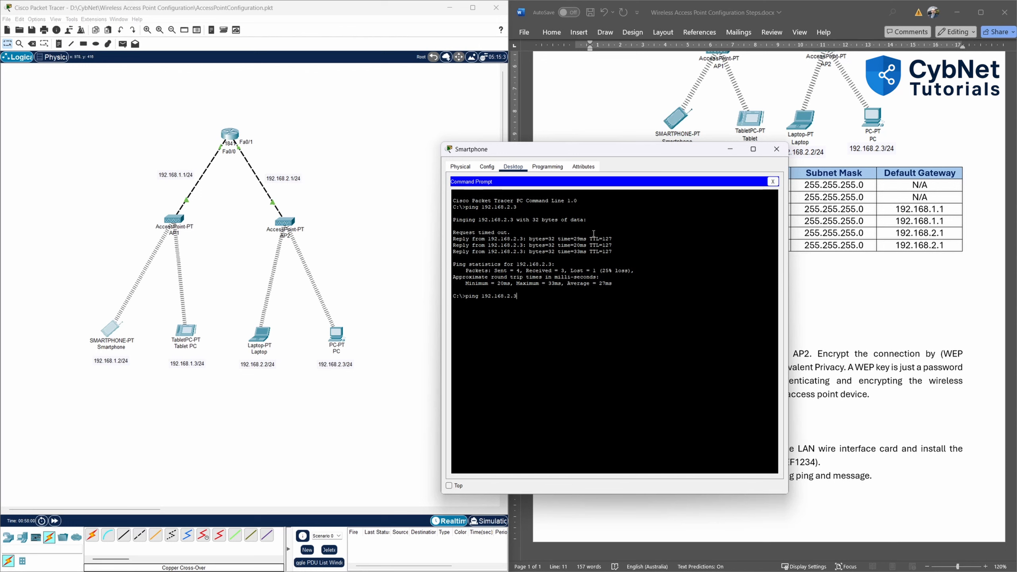
key("BackSpace")
key("Return")
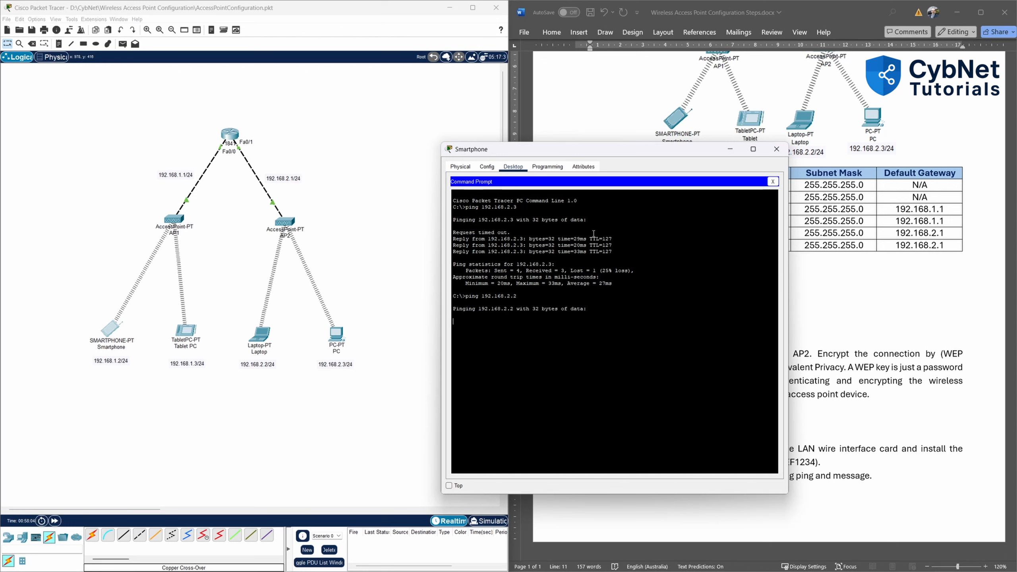